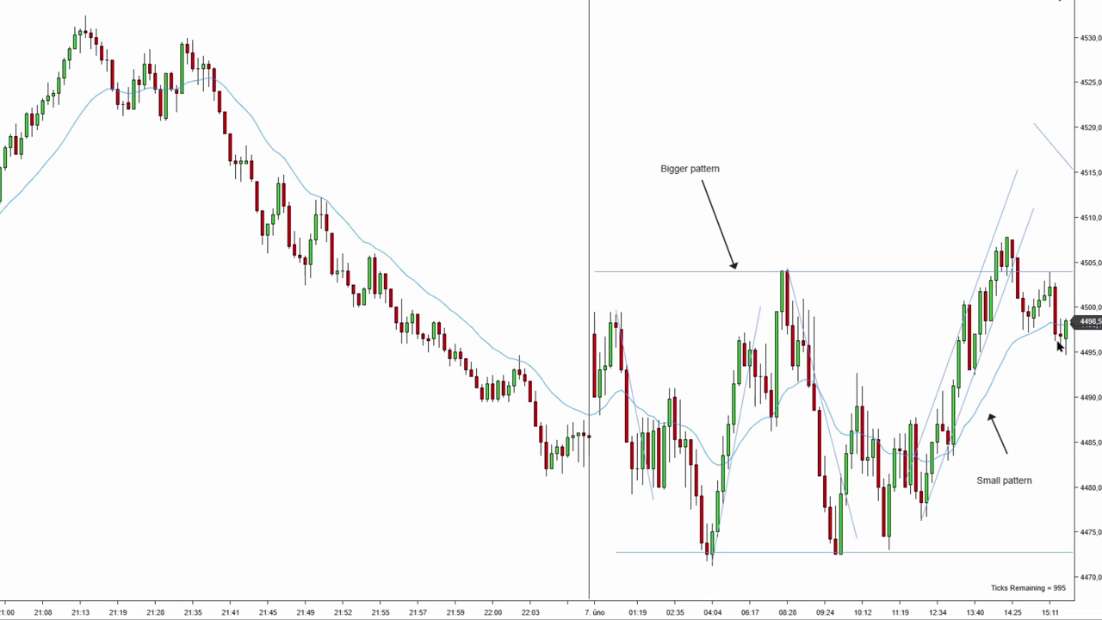
Draw a horizontal arrow and a diagonal downward arrow, both pointing at the 14:25 high.
mouse_move(906, 220)
mouse_down()
mouse_move(1009, 221)
mouse_move(937, 220)
mouse_up()
drag(947, 129, 991, 202)
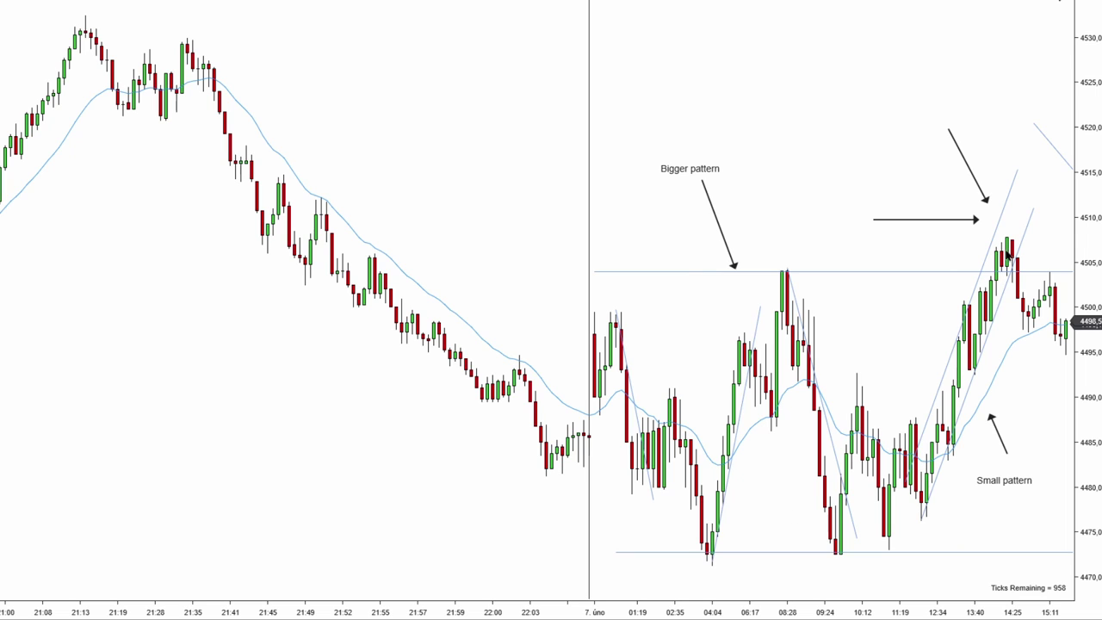
Delete the horizontal arrow and a stray long arrow, nudging the diagonal arrow slightly lower.
click(961, 219)
key(Delete)
click(1062, 521)
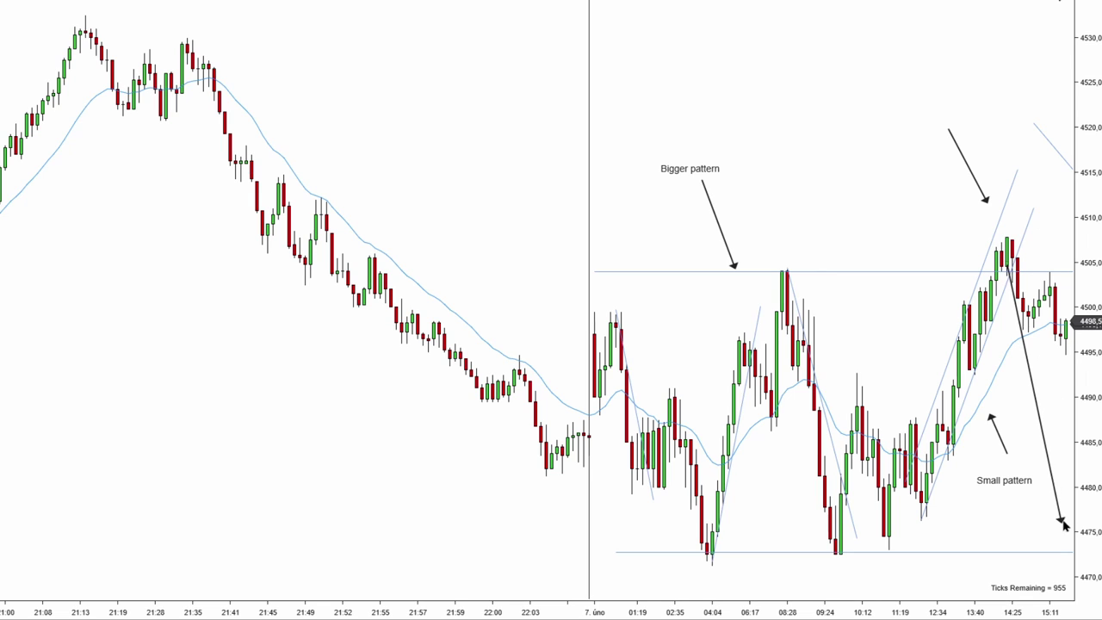
drag(982, 193, 987, 210)
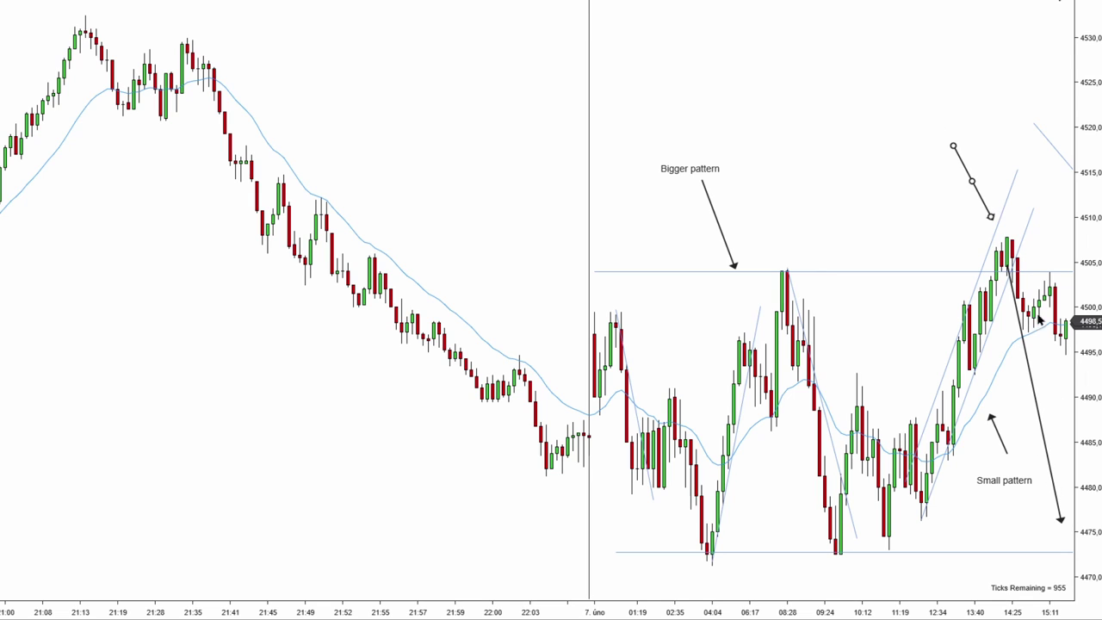
click(1029, 371)
key(Delete)
Scroll through the False breakout areas and raise the 4504 horizontal level to about 4507.
scroll(989, 416, right, 10)
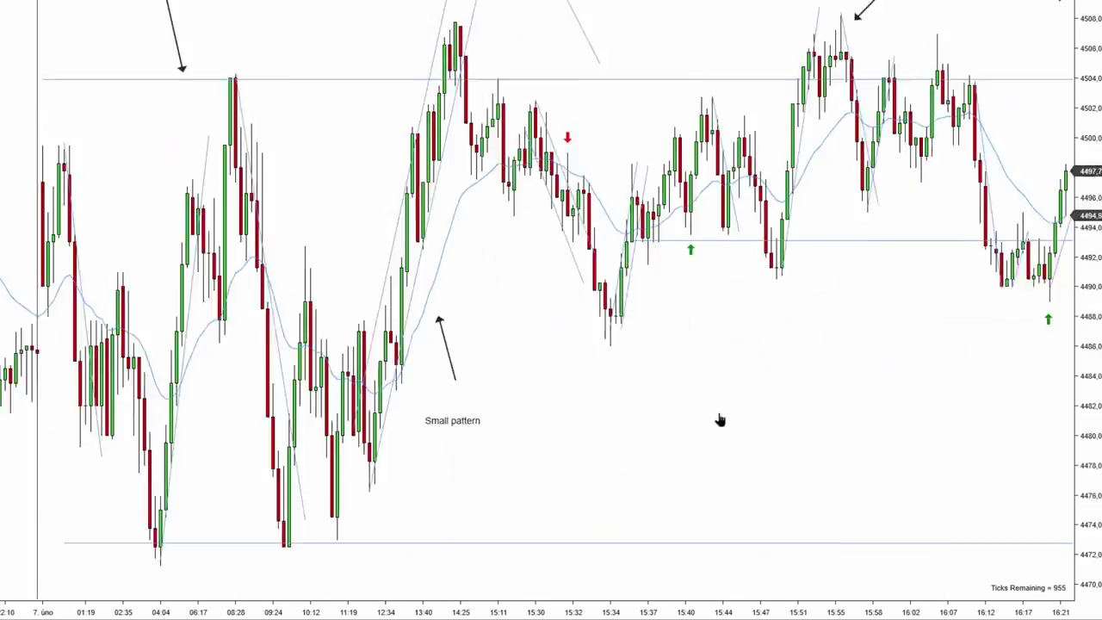
scroll(229, 389, right, 3)
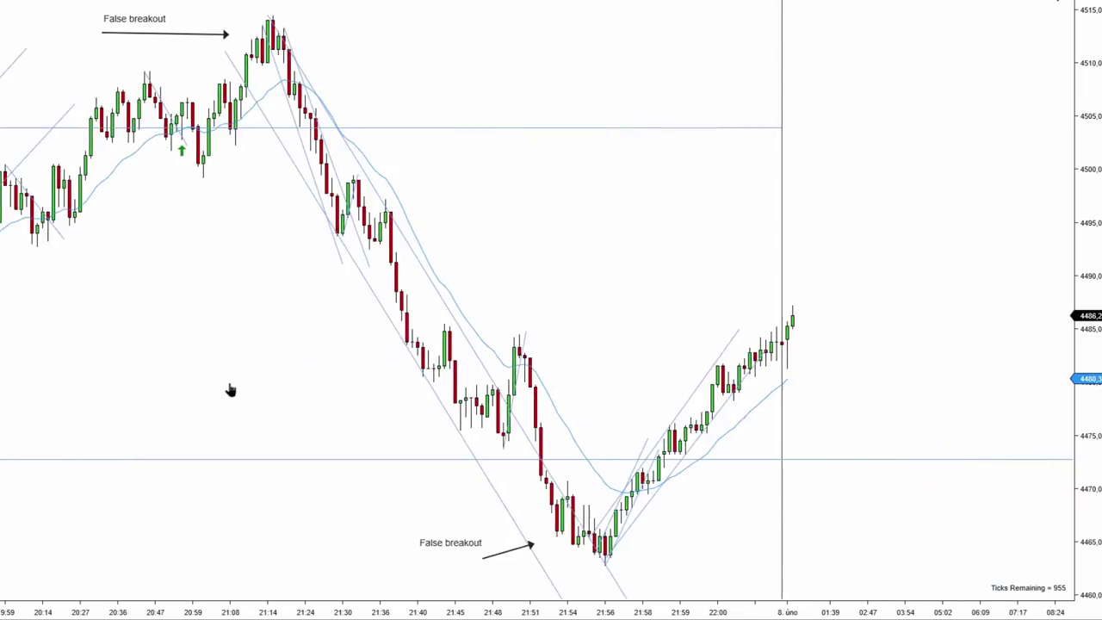
scroll(178, 266, left, 3)
scroll(733, 301, left, 8)
scroll(569, 386, left, 5)
scroll(569, 386, left, 4)
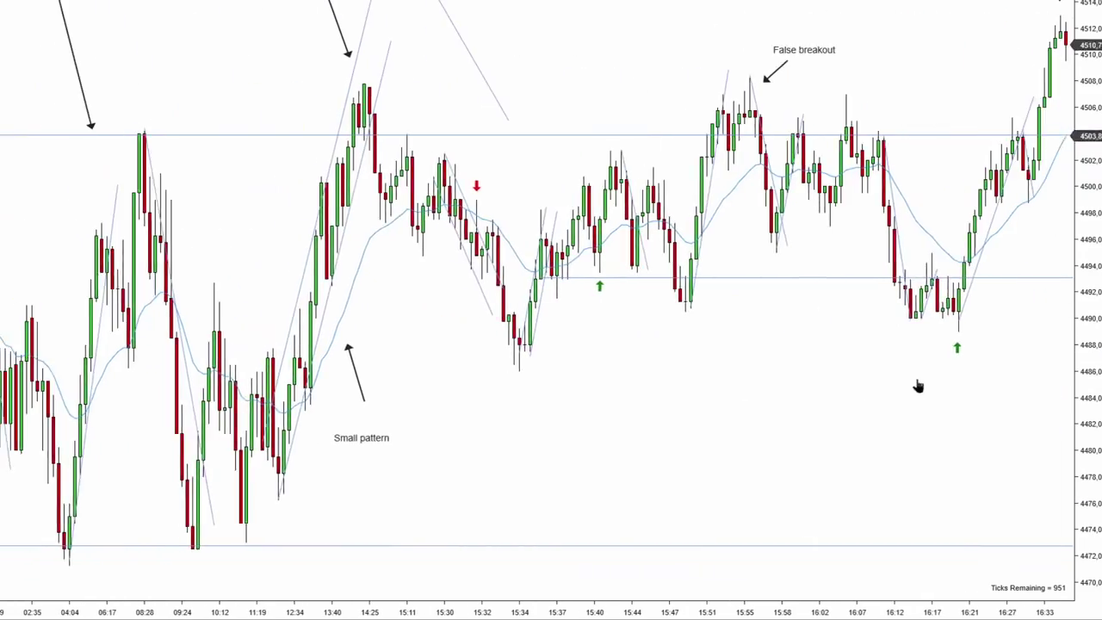
scroll(918, 381, right, 12)
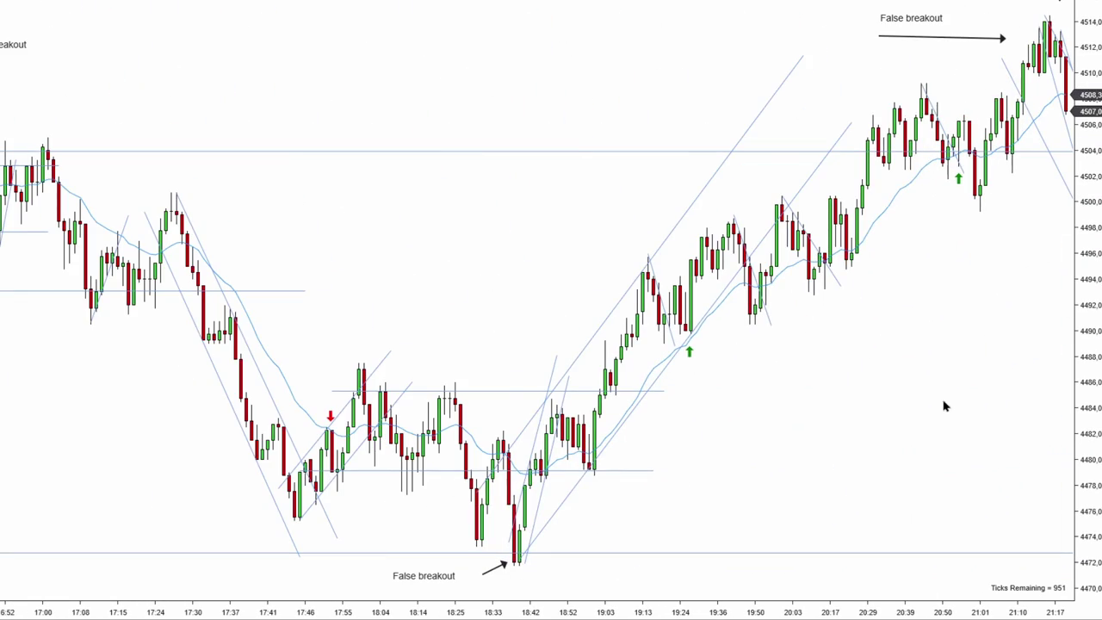
scroll(574, 386, right, 8)
scroll(640, 374, left, 10)
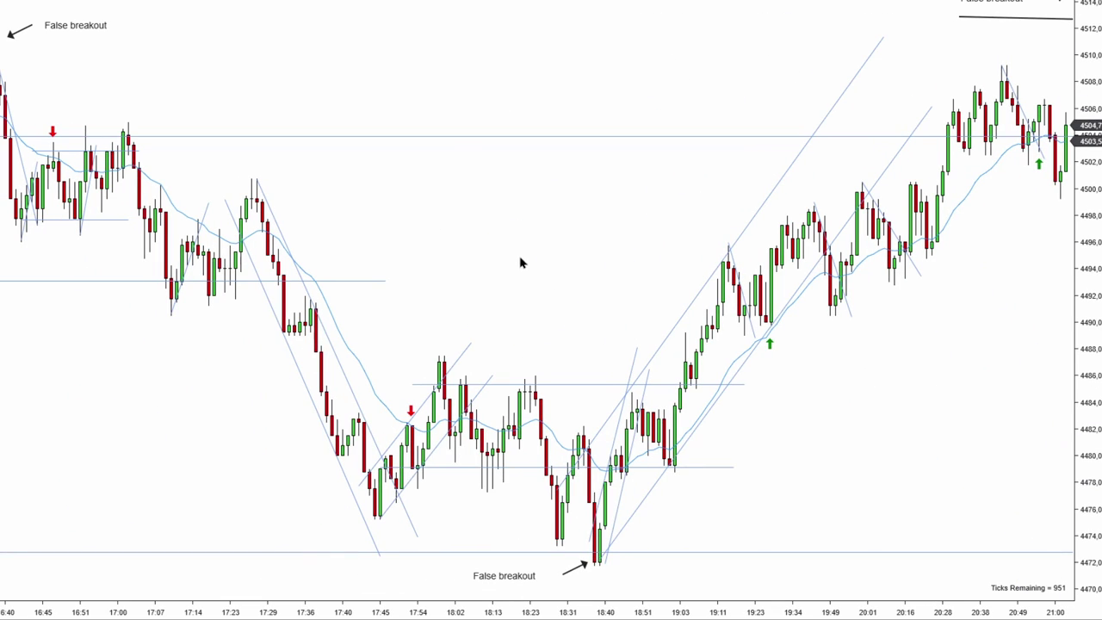
drag(447, 135, 448, 94)
Pan and scroll the chart to review earlier and later False breakout bars.
drag(426, 155, 882, 174)
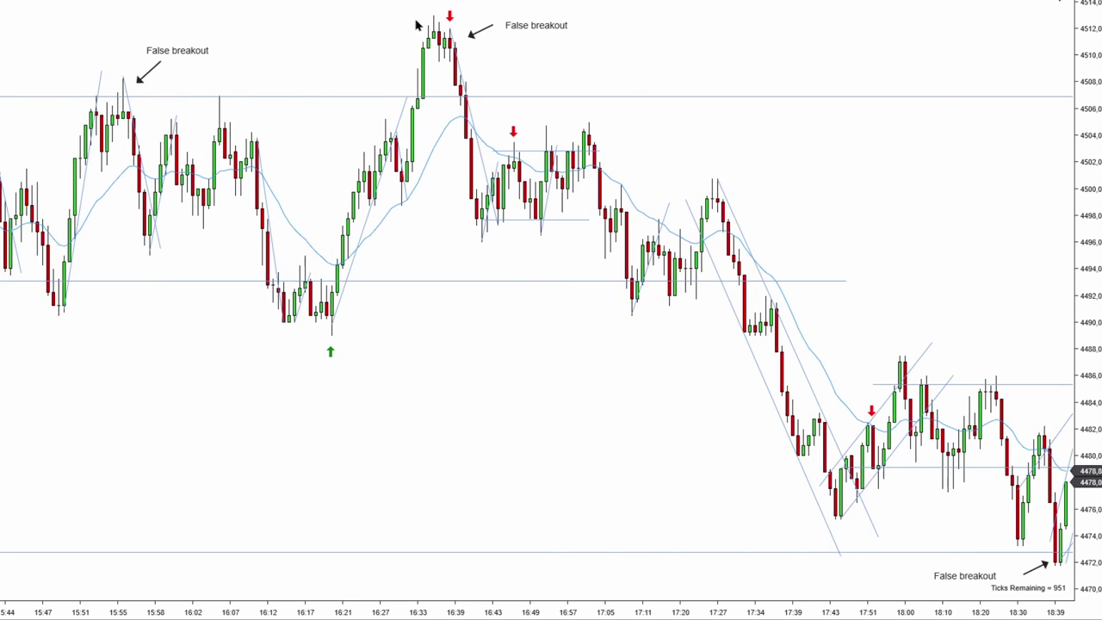
drag(979, 268, 818, 216)
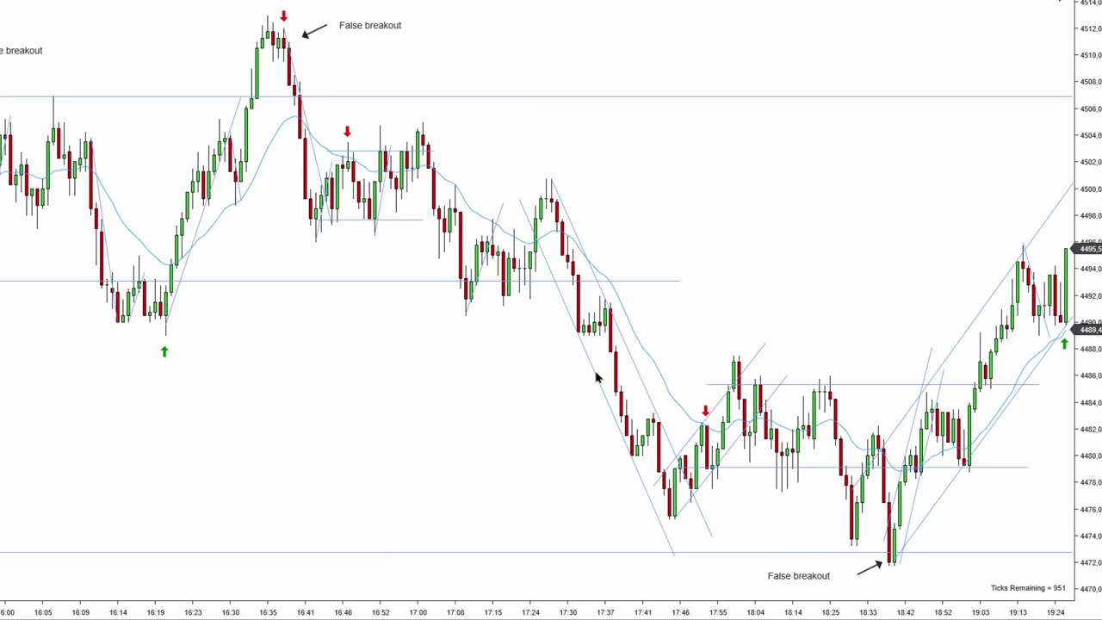
scroll(697, 534, right, 5)
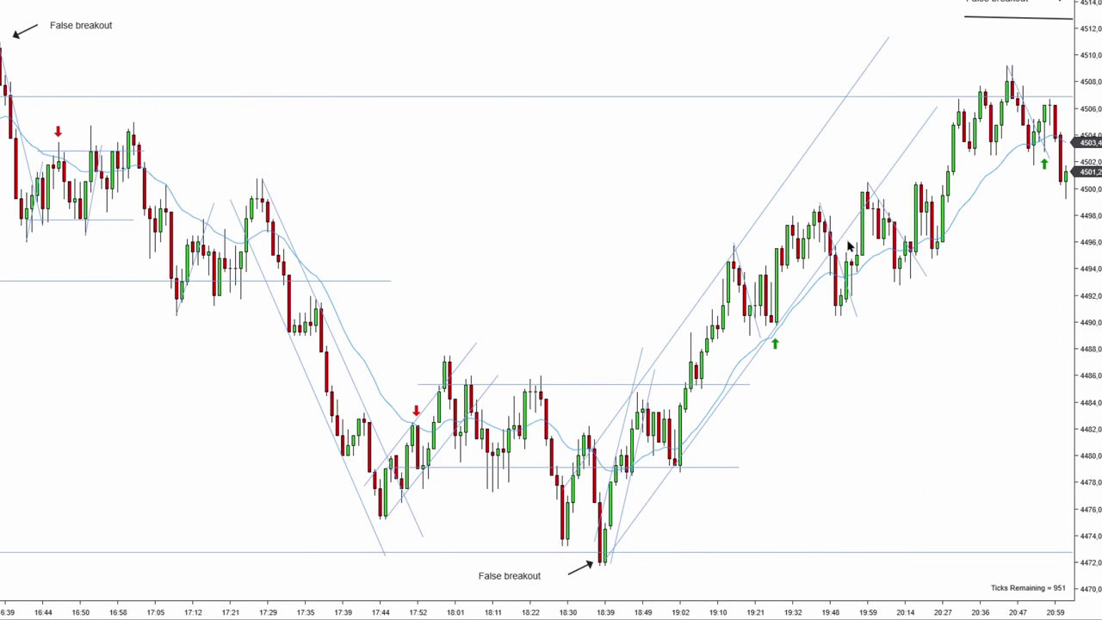
scroll(639, 323, right, 7)
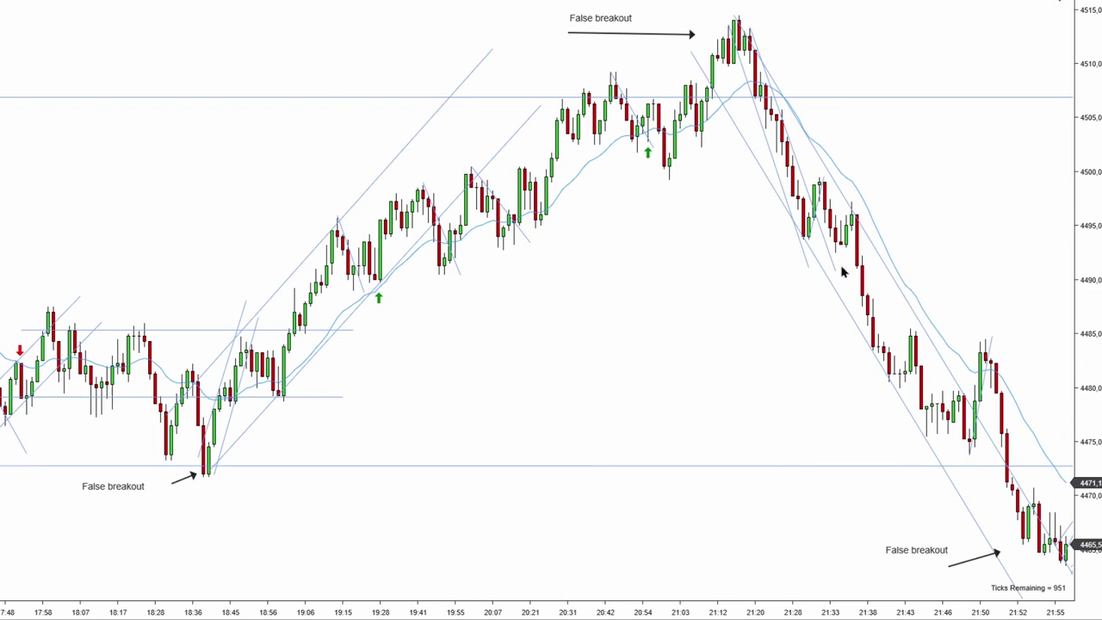
scroll(842, 271, right, 5)
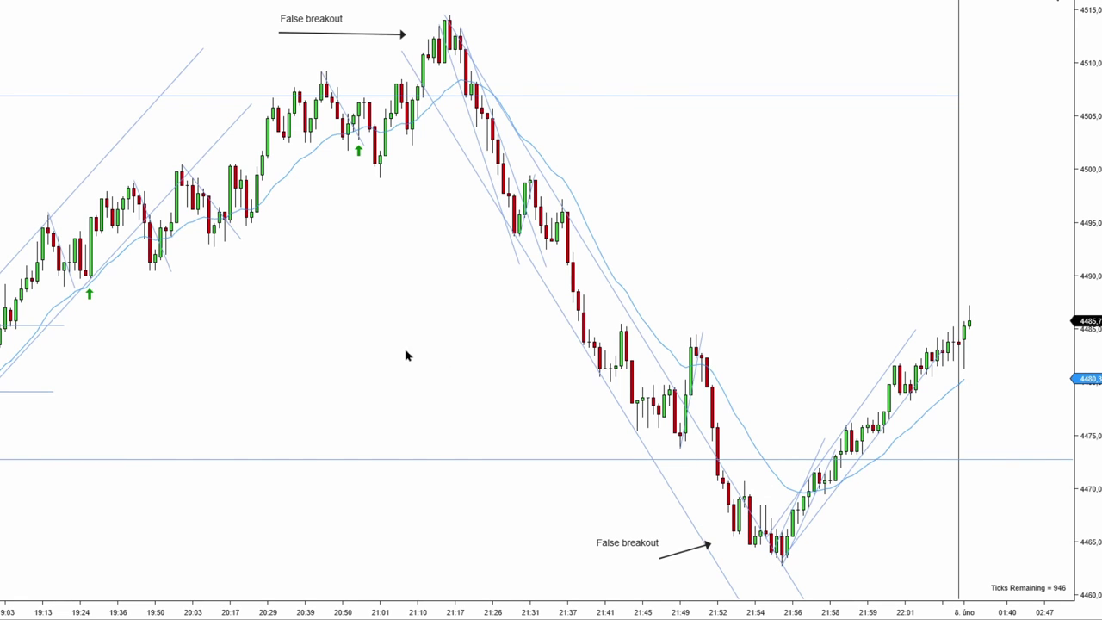
scroll(406, 354, left, 2)
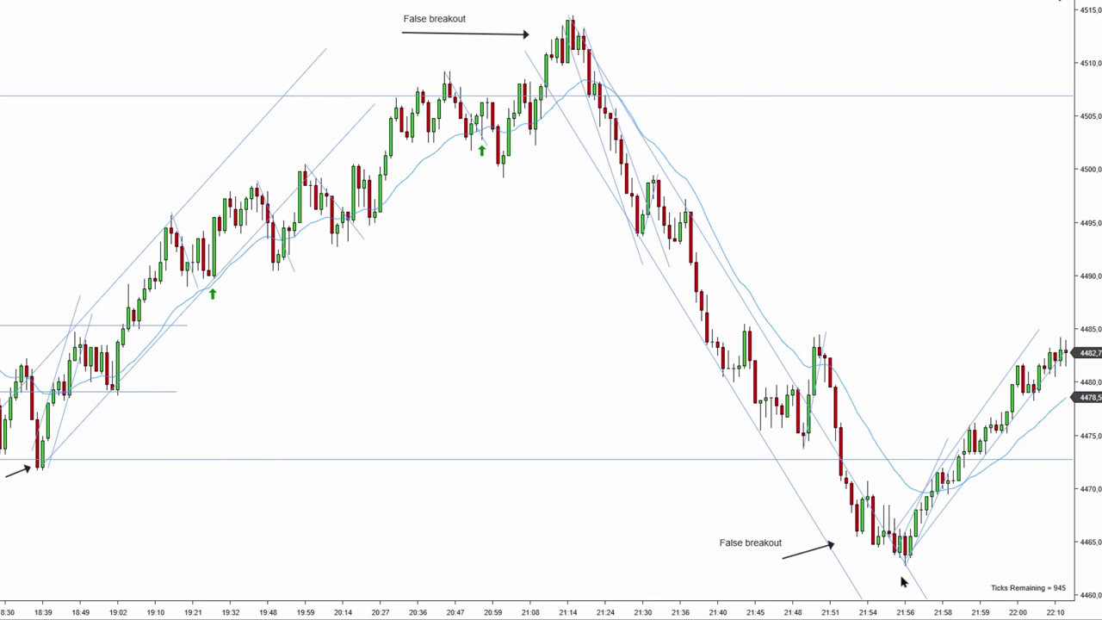
drag(548, 366, 702, 353)
scroll(414, 224, up, 10)
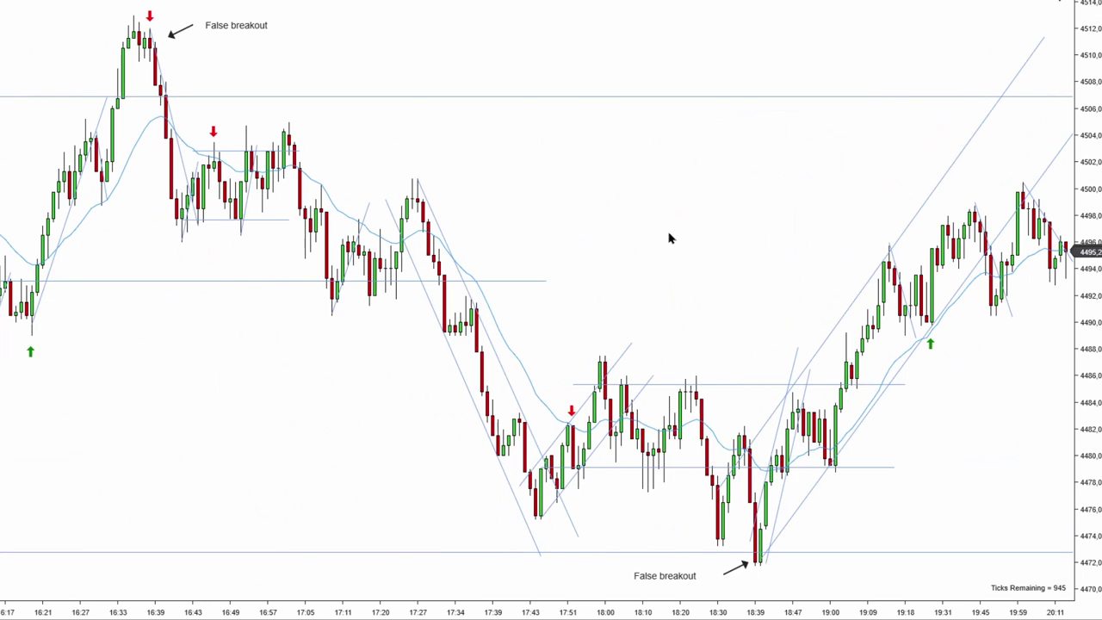
scroll(584, 457, up, 5)
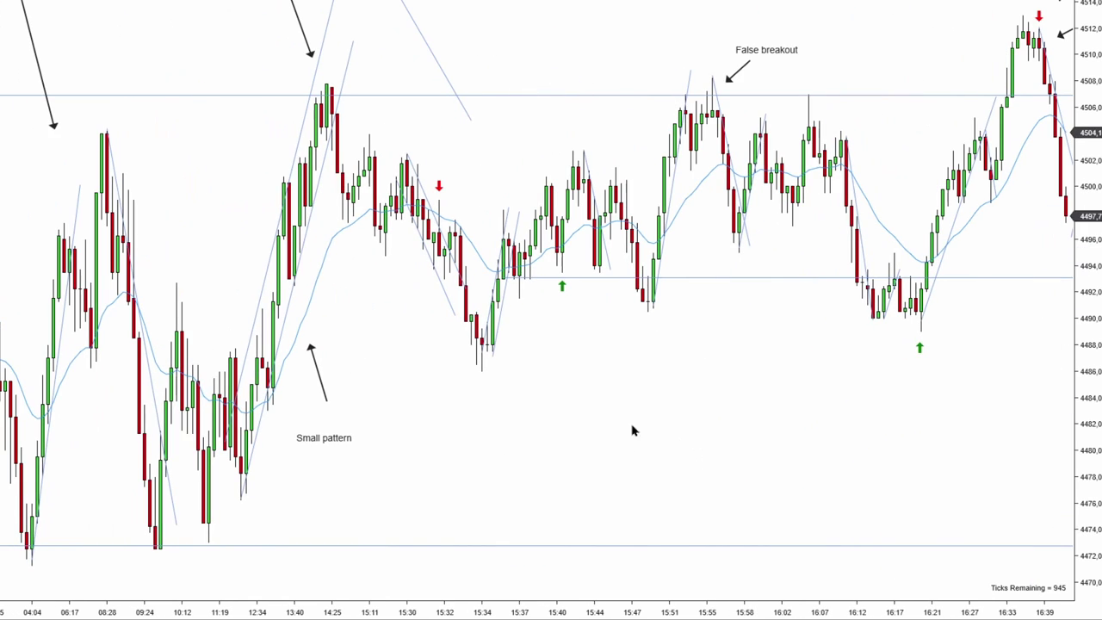
Drag the chart back in time until the Bigger pattern and Small pattern labels show.
drag(435, 409, 736, 394)
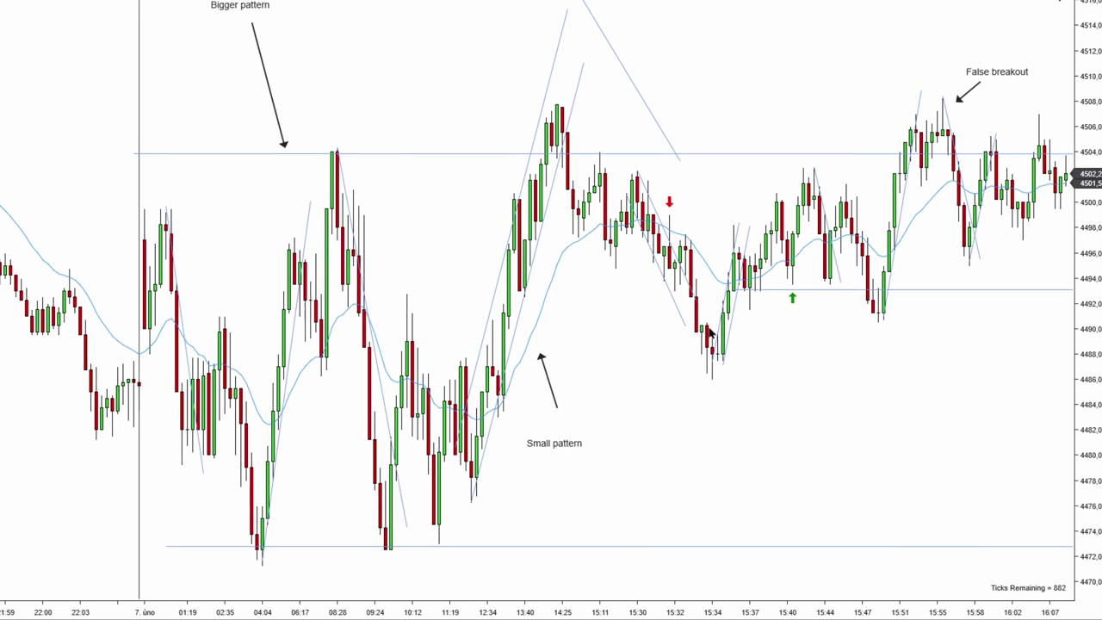
Draw a descending parallel channel from the 14:25 high toward the 15:34 low.
mouse_move(586, 137)
mouse_down()
mouse_move(834, 367)
mouse_move(851, 398)
mouse_up()
click(809, 364)
drag(809, 364, 766, 408)
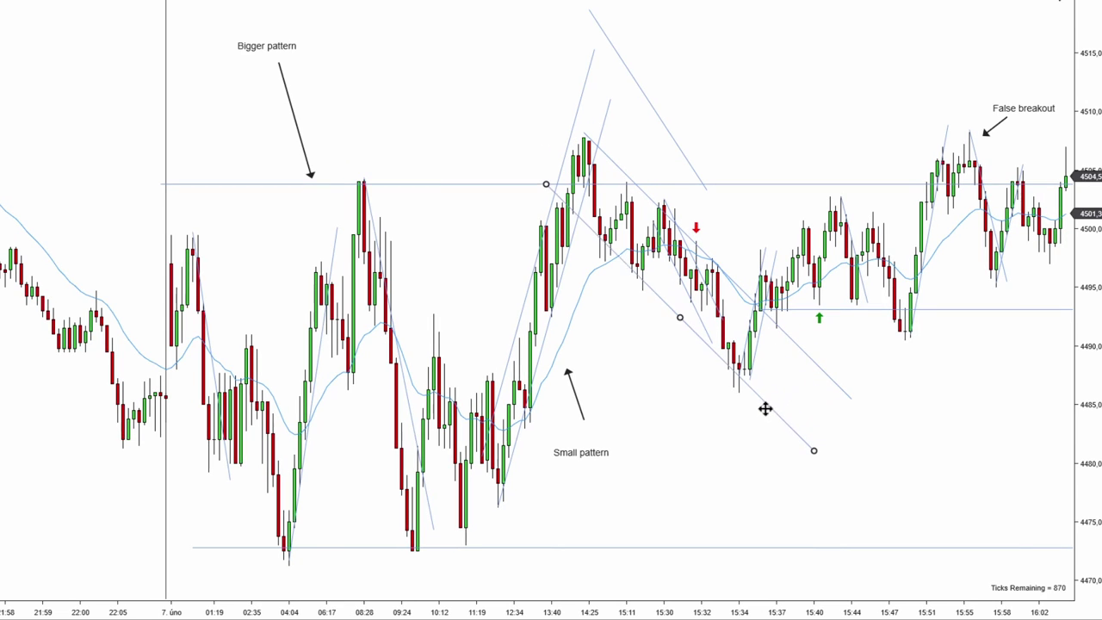
click(791, 384)
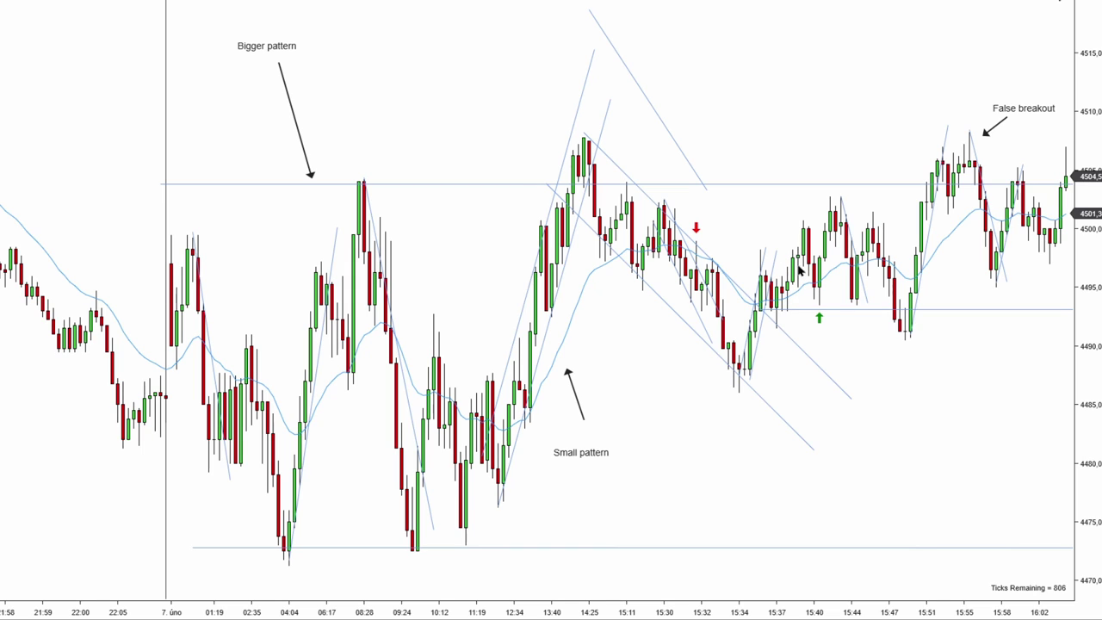
Lower the Bigger pattern top horizontal level to about 4501.7.
drag(775, 267, 829, 233)
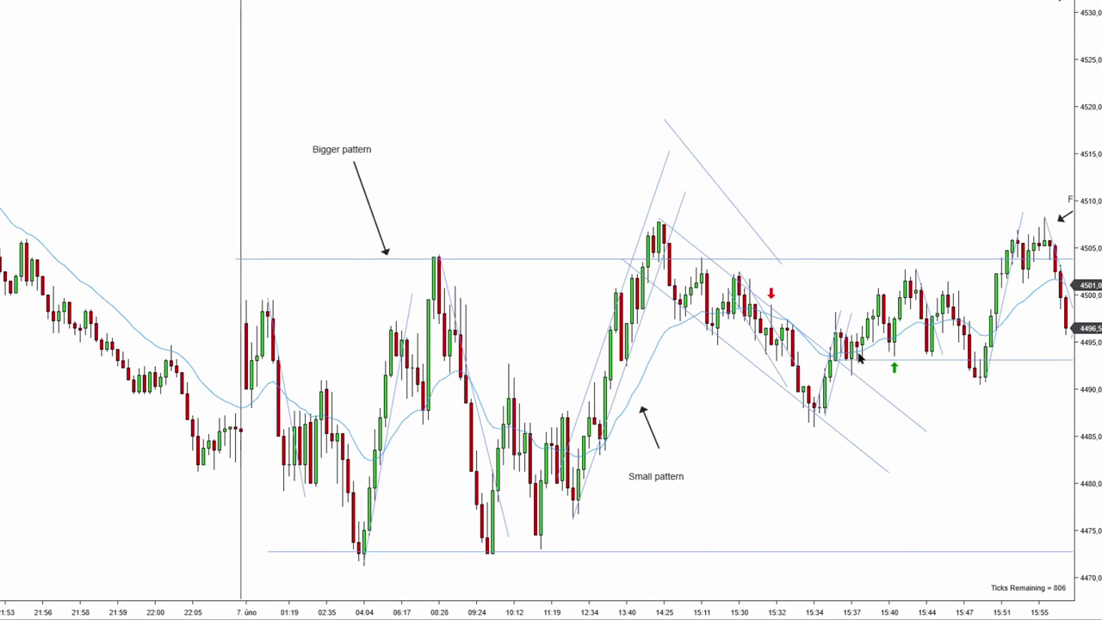
scroll(860, 357, down, 2)
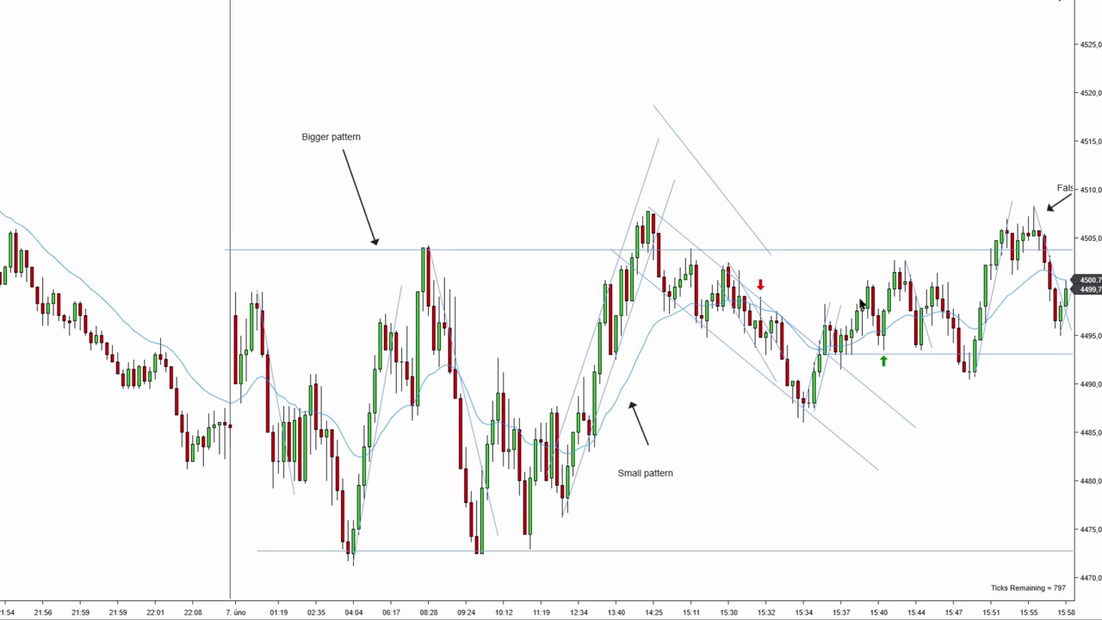
drag(857, 293, 810, 286)
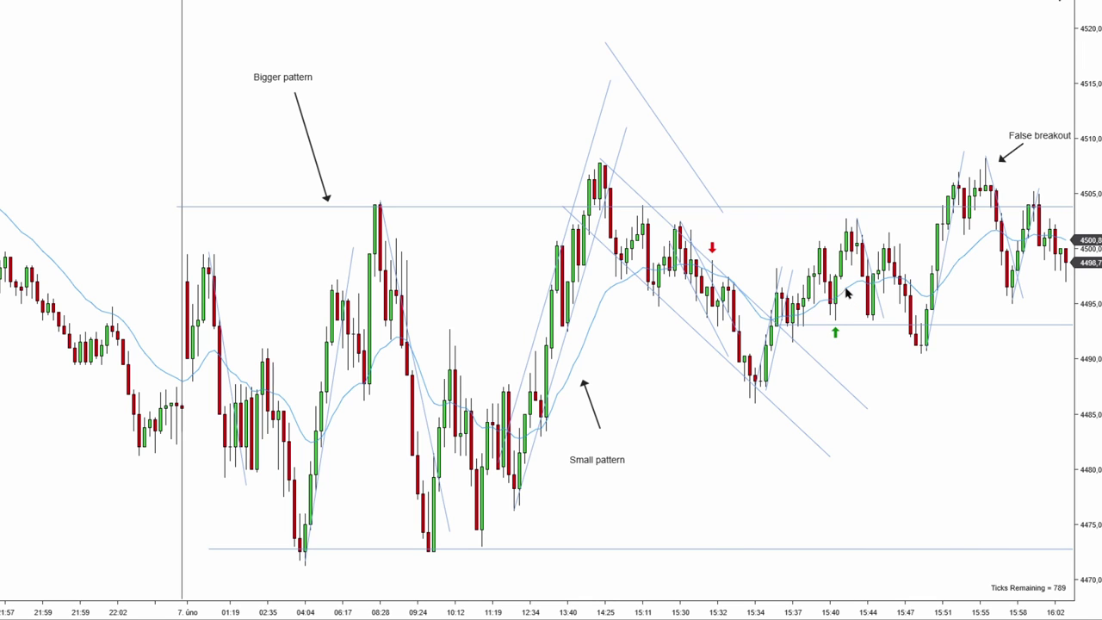
drag(698, 148, 693, 173)
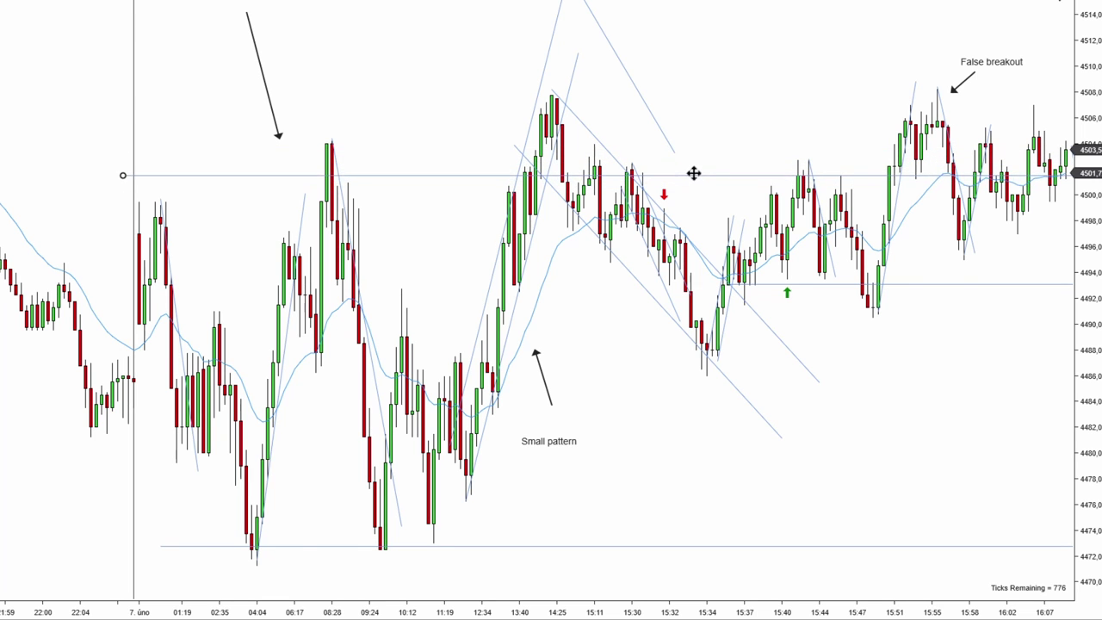
Add a horizontal ray from the 15:40 area below the channel, then select the descending channel.
scroll(802, 130, up, 2)
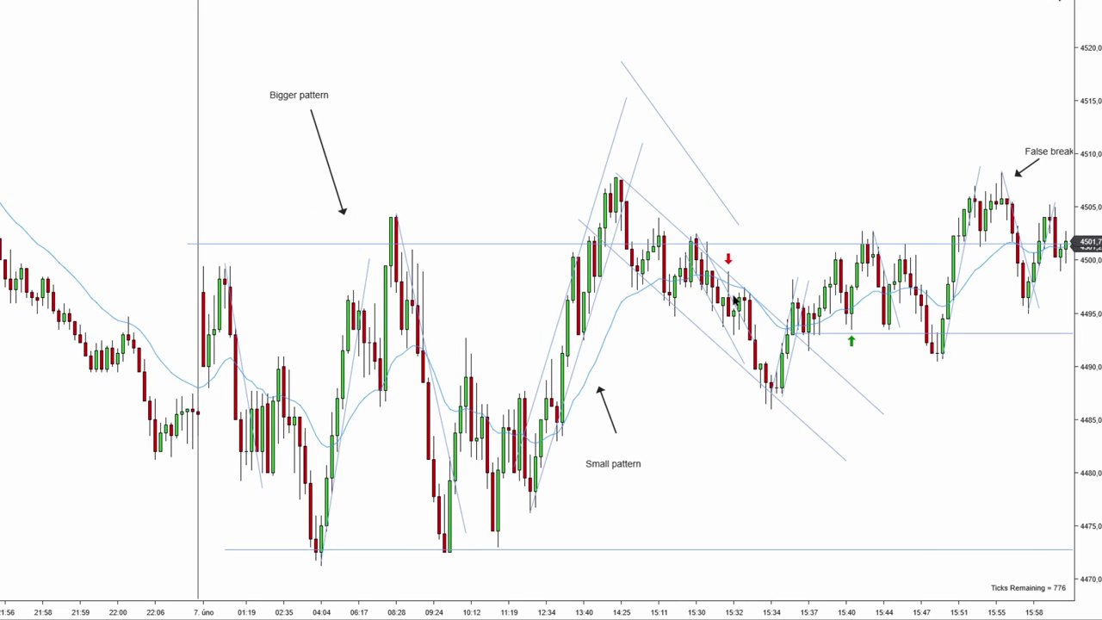
scroll(900, 224, down, 2)
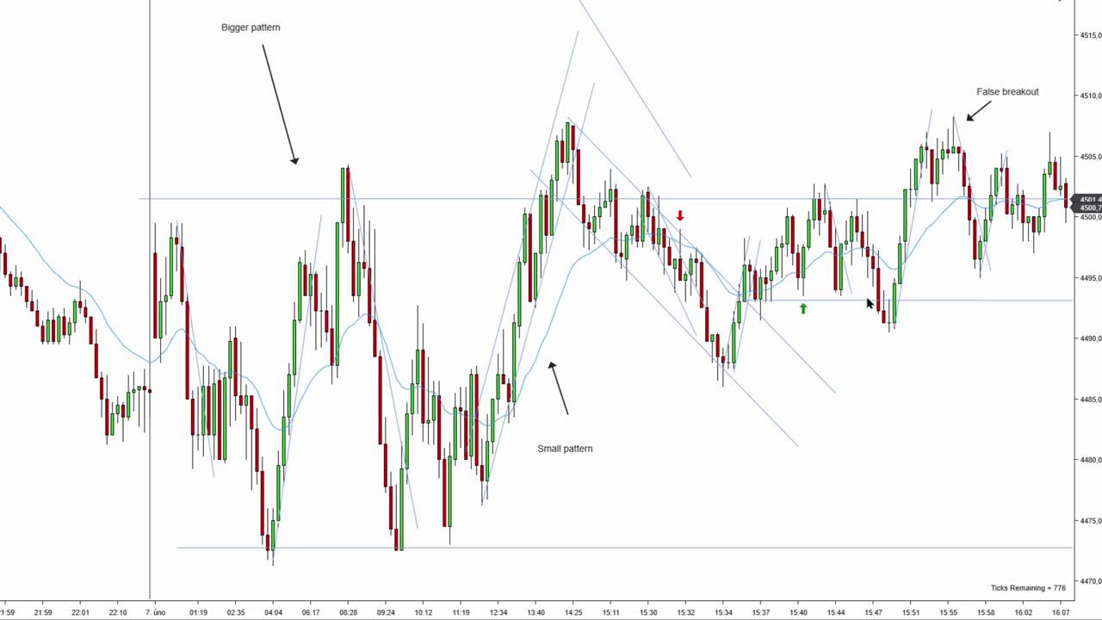
drag(870, 304, 922, 492)
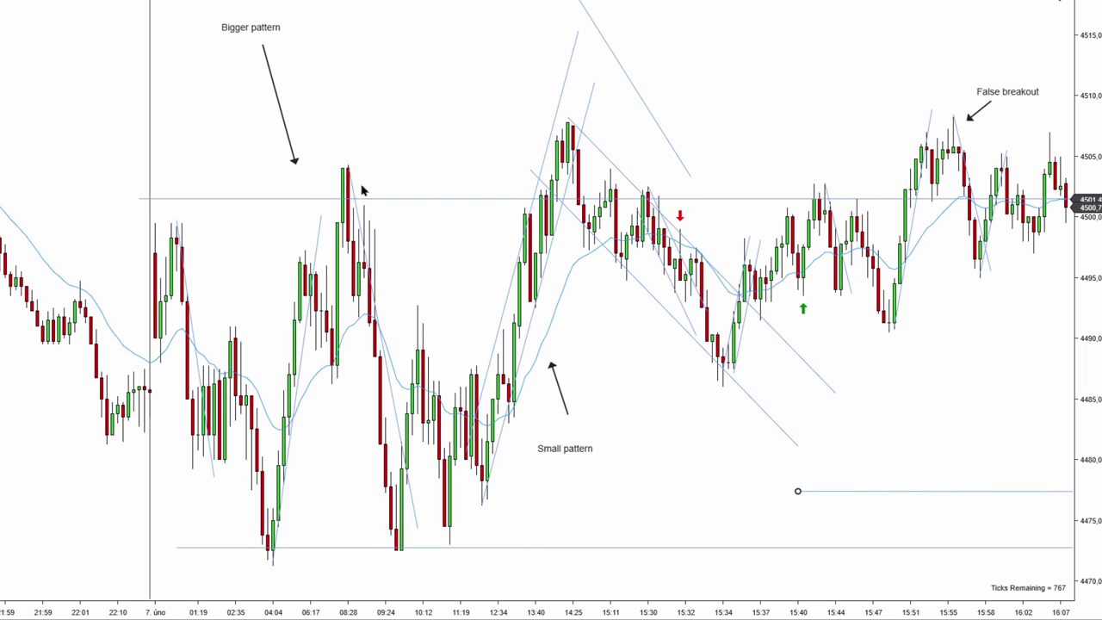
click(620, 176)
Delete the channel and move the descending trendline onto the 14:25–15:32 pullback.
key(Delete)
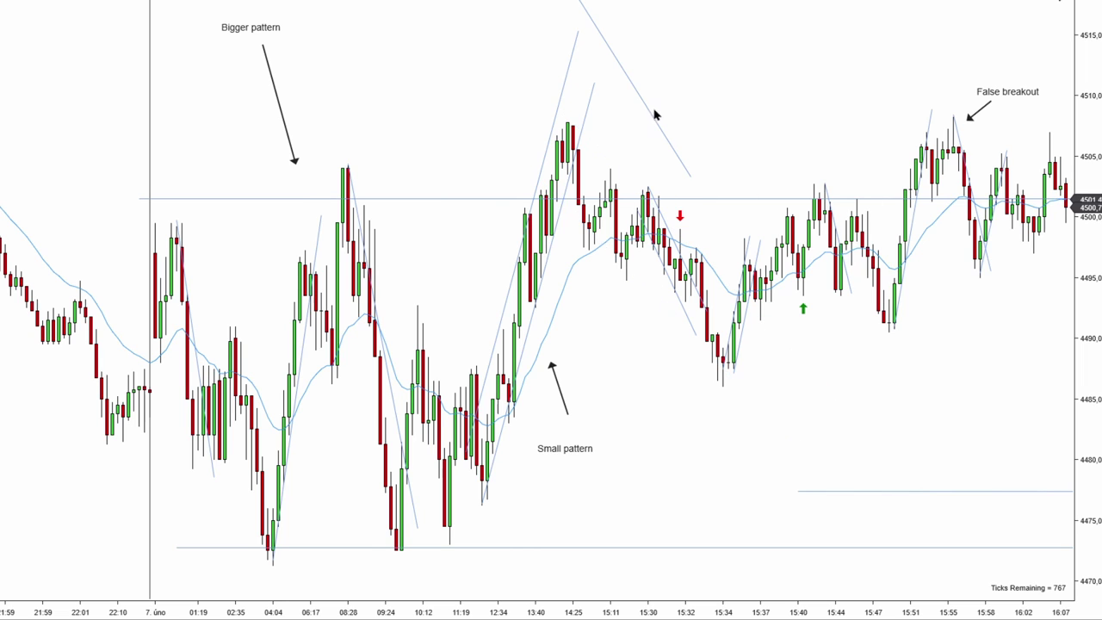
drag(655, 114, 585, 213)
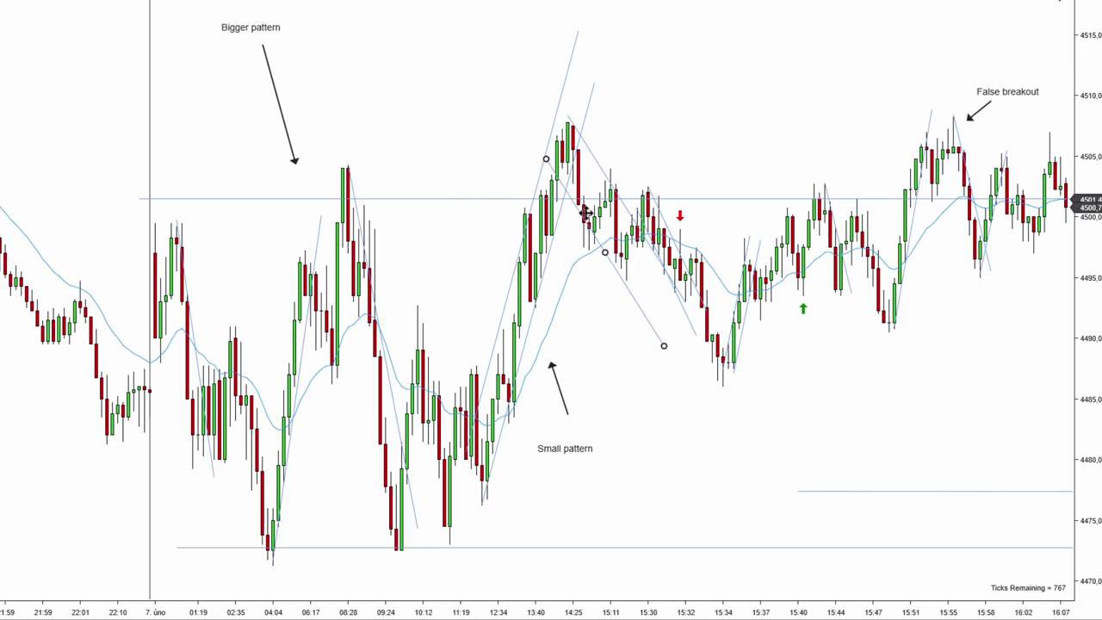
click(820, 358)
Raise the lower horizontal level to about 4493 under the 15:40 low.
drag(916, 491, 859, 305)
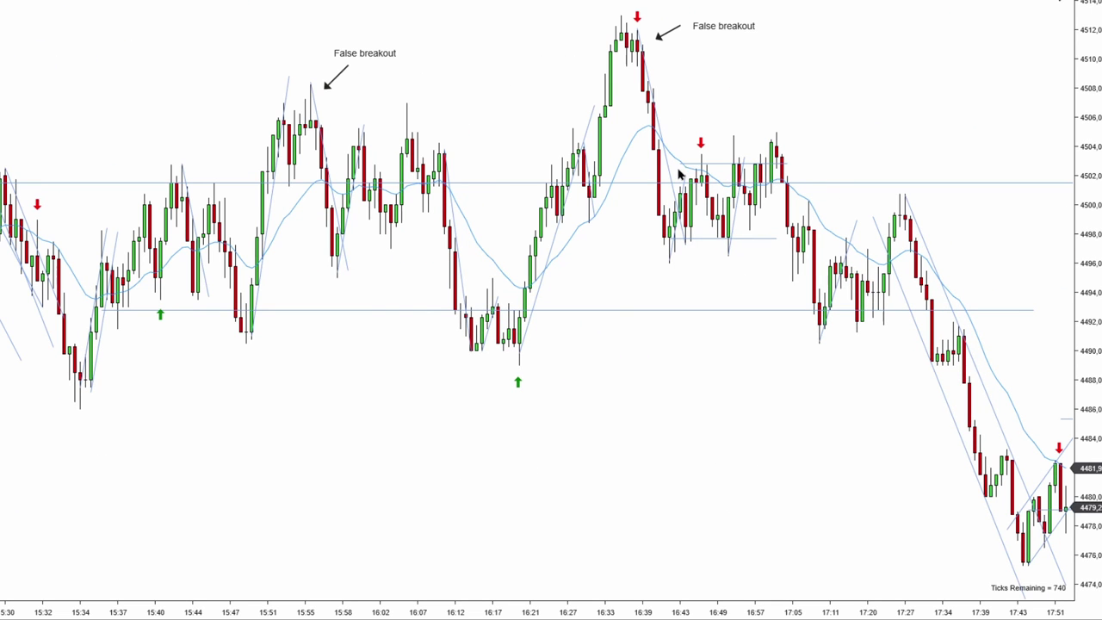
drag(401, 275, 818, 275)
scroll(802, 337, up, 3)
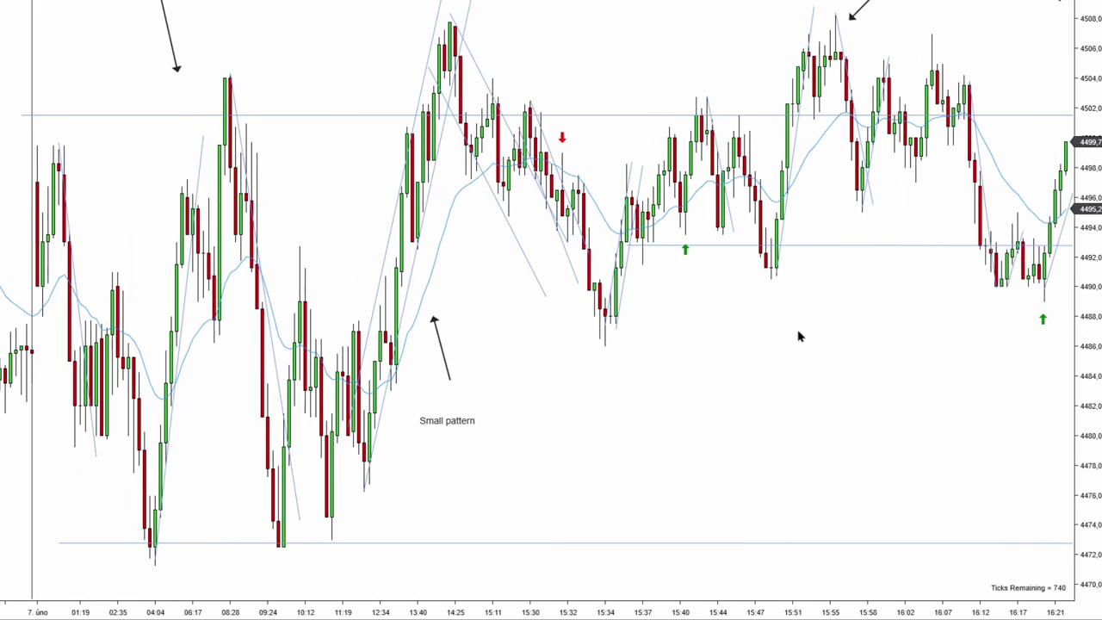
Refit the rising trendline's anchor into the False breakout high.
scroll(794, 335, down, 3)
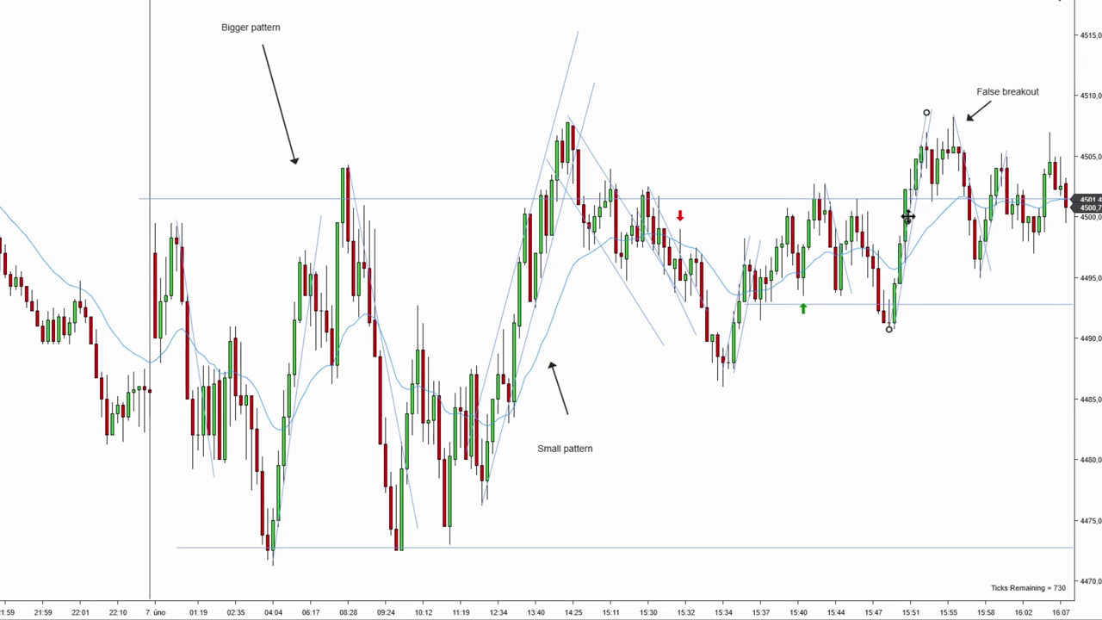
drag(915, 215, 909, 213)
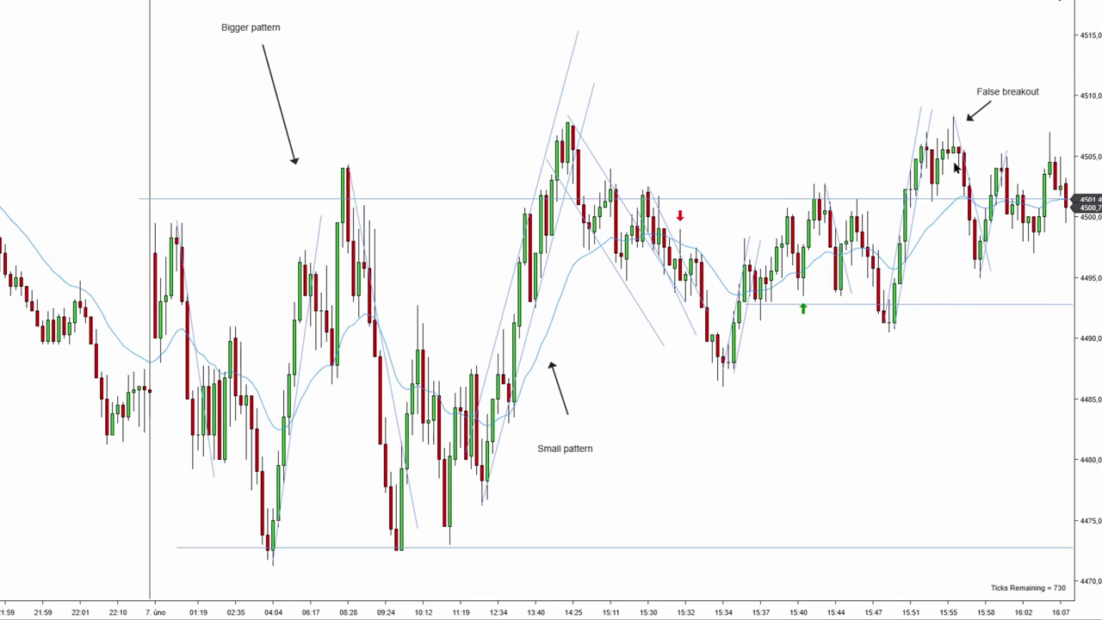
scroll(843, 409, up, 2)
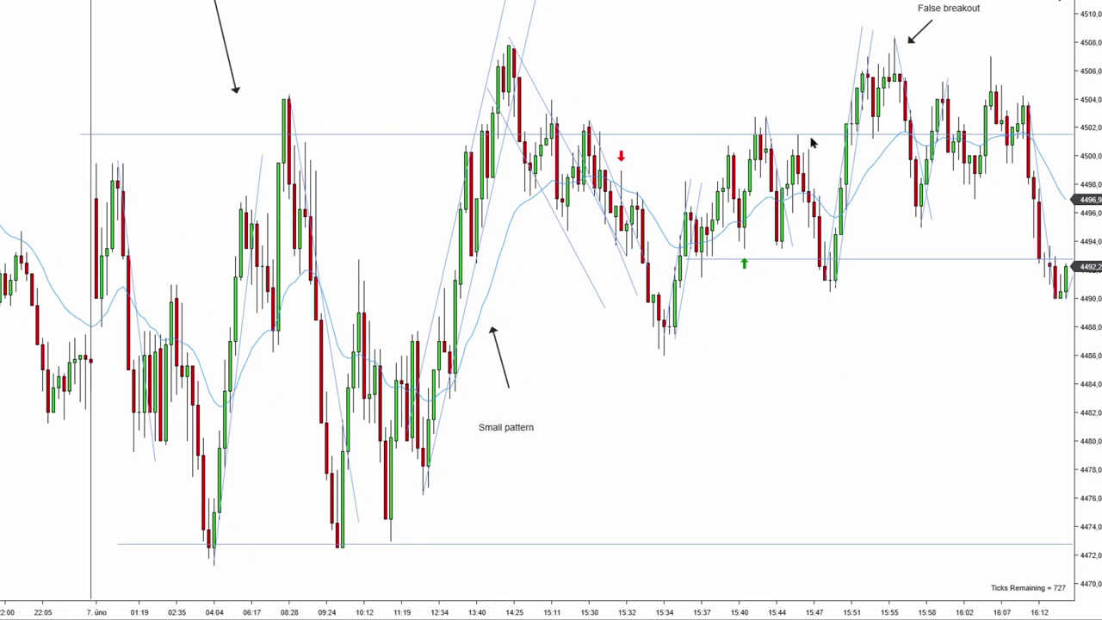
drag(778, 135, 827, 505)
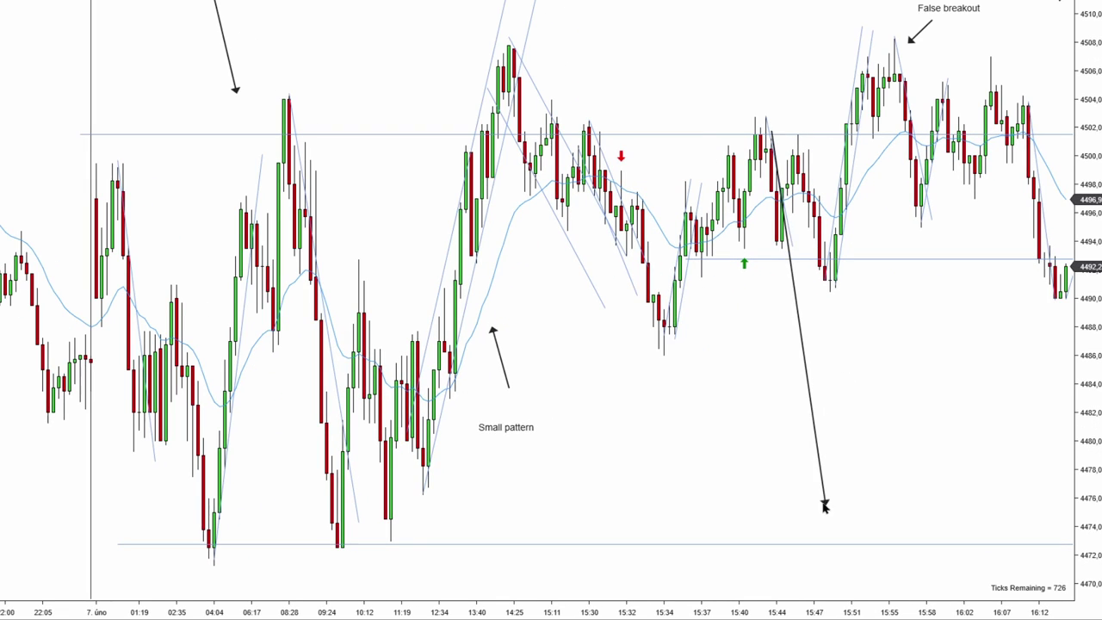
key(Delete)
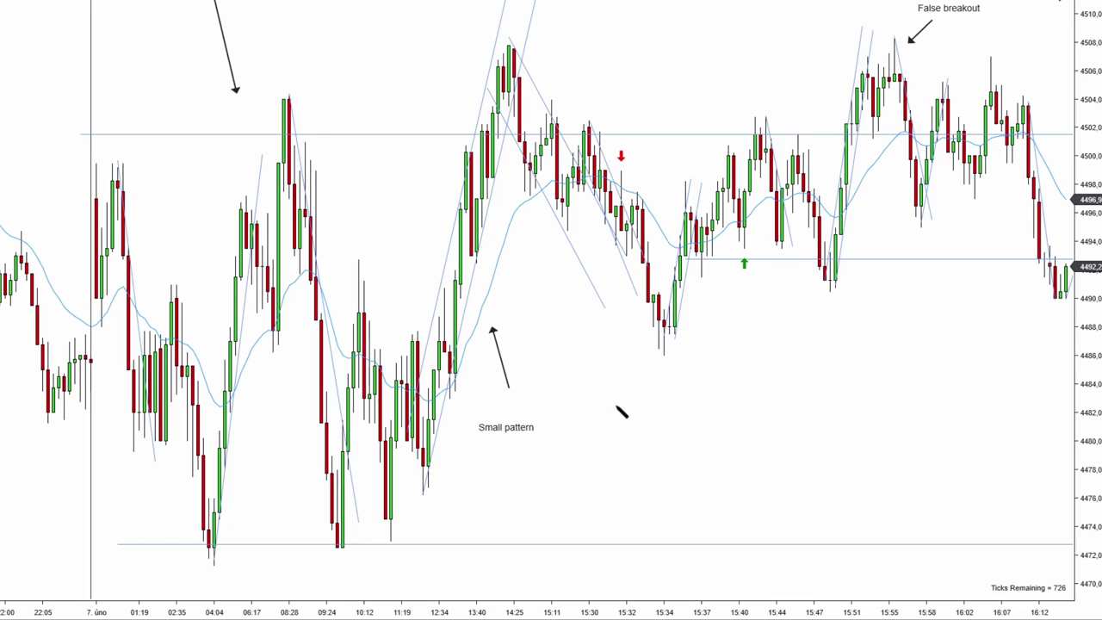
drag(590, 349, 595, 491)
drag(733, 351, 729, 487)
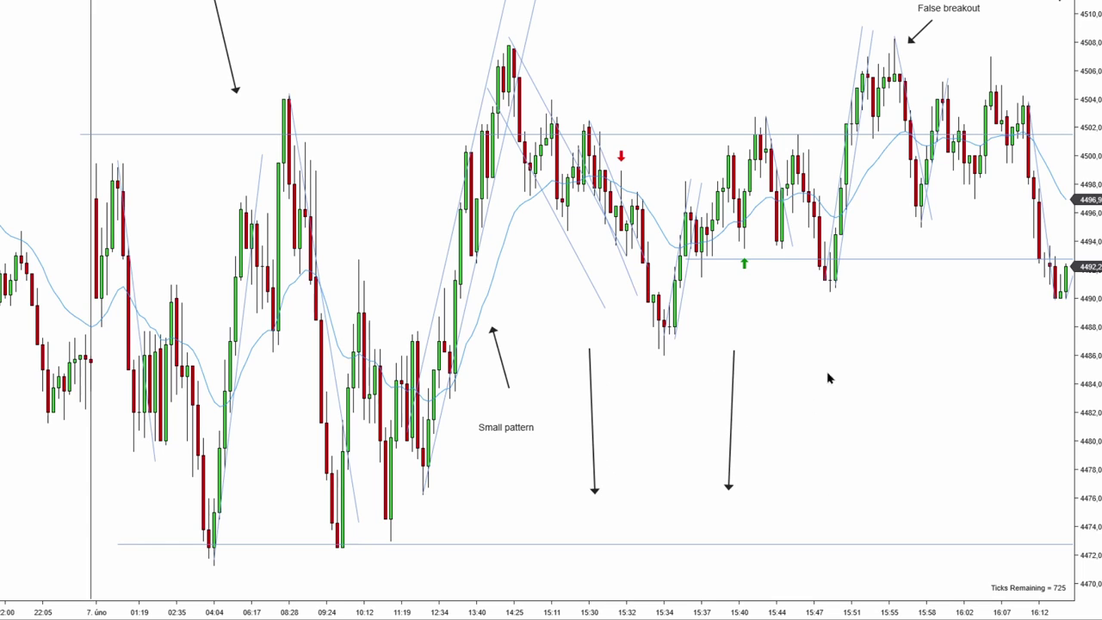
drag(836, 329, 846, 472)
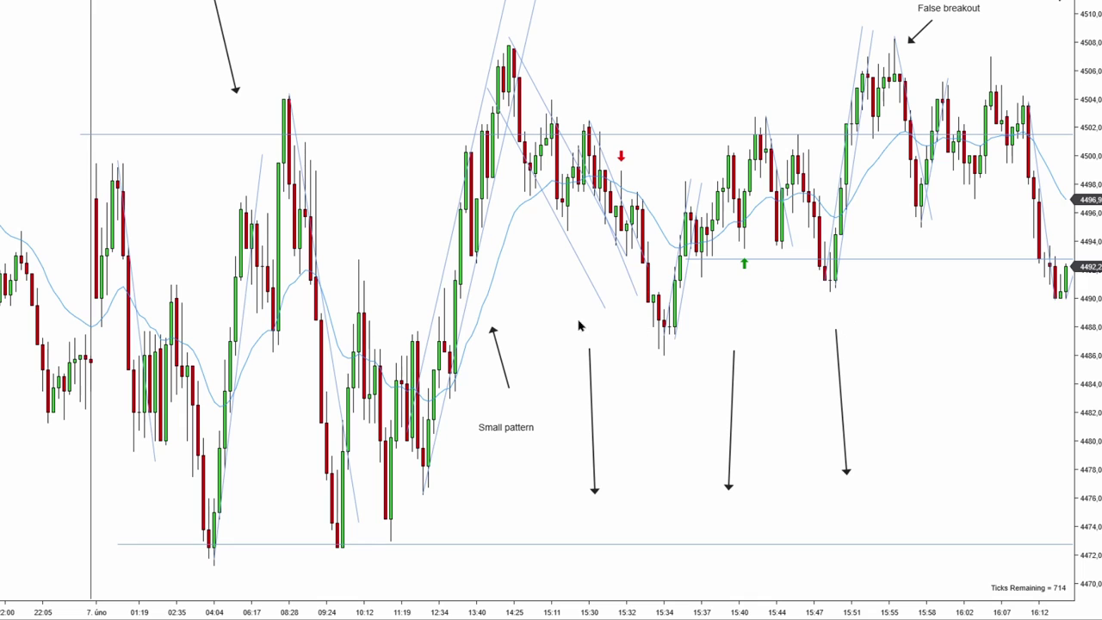
click(593, 447)
key(Delete)
click(733, 424)
key(Delete)
click(842, 402)
key(Delete)
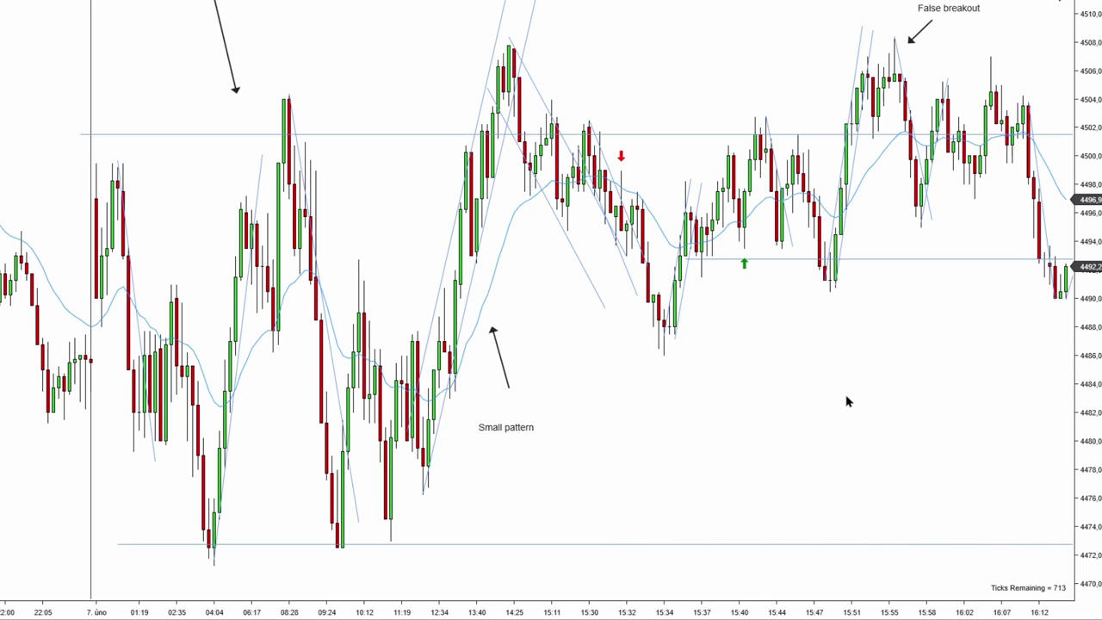
drag(824, 384, 909, 373)
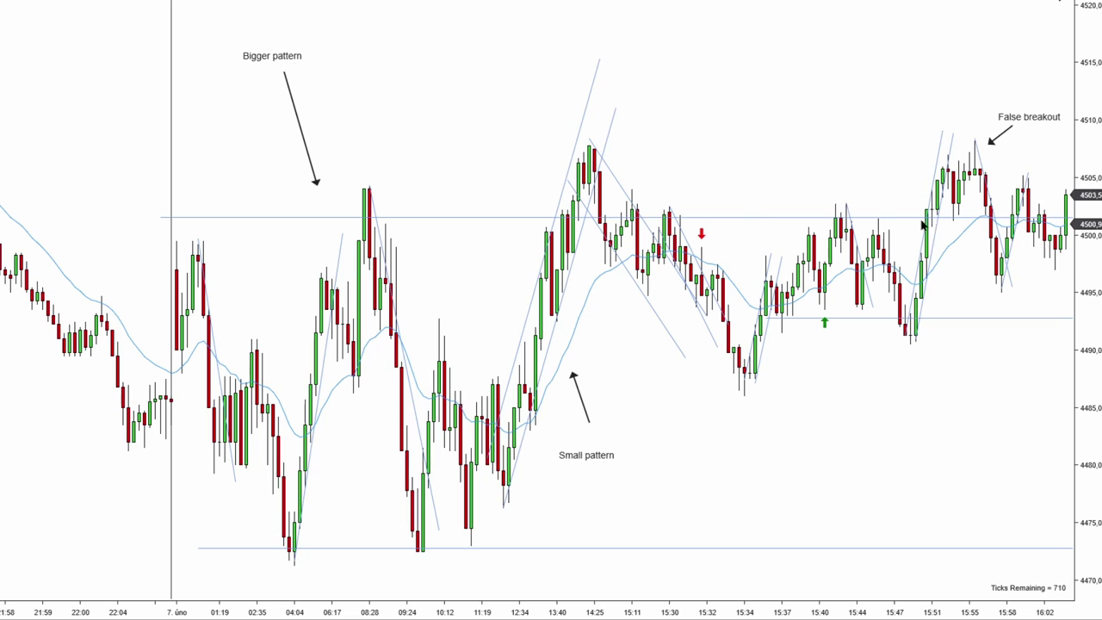
drag(986, 99, 930, 88)
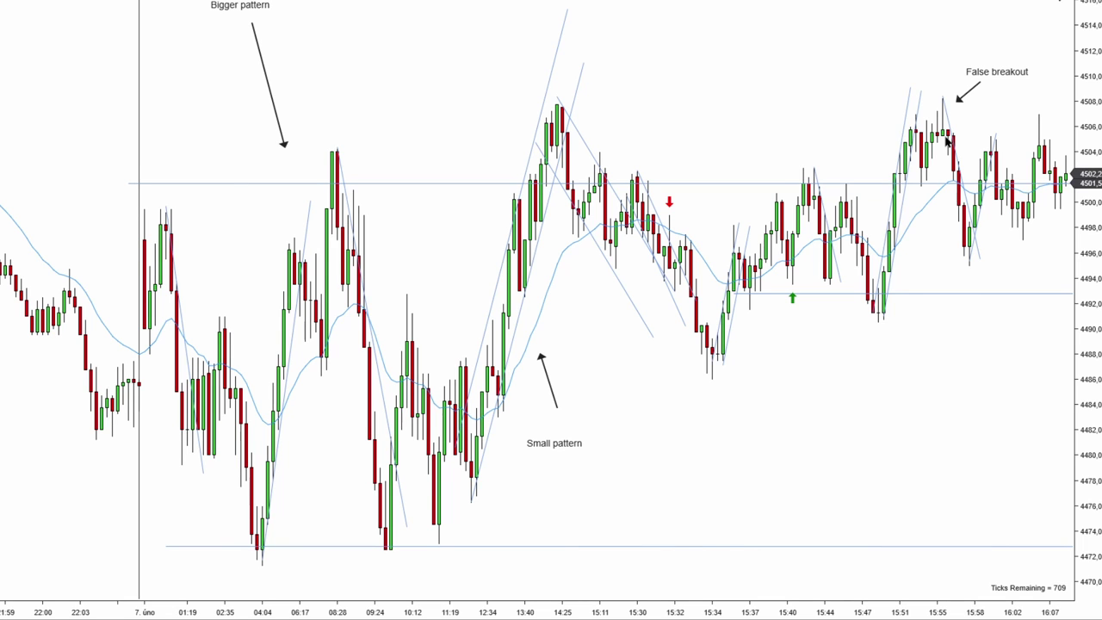
drag(947, 142, 920, 80)
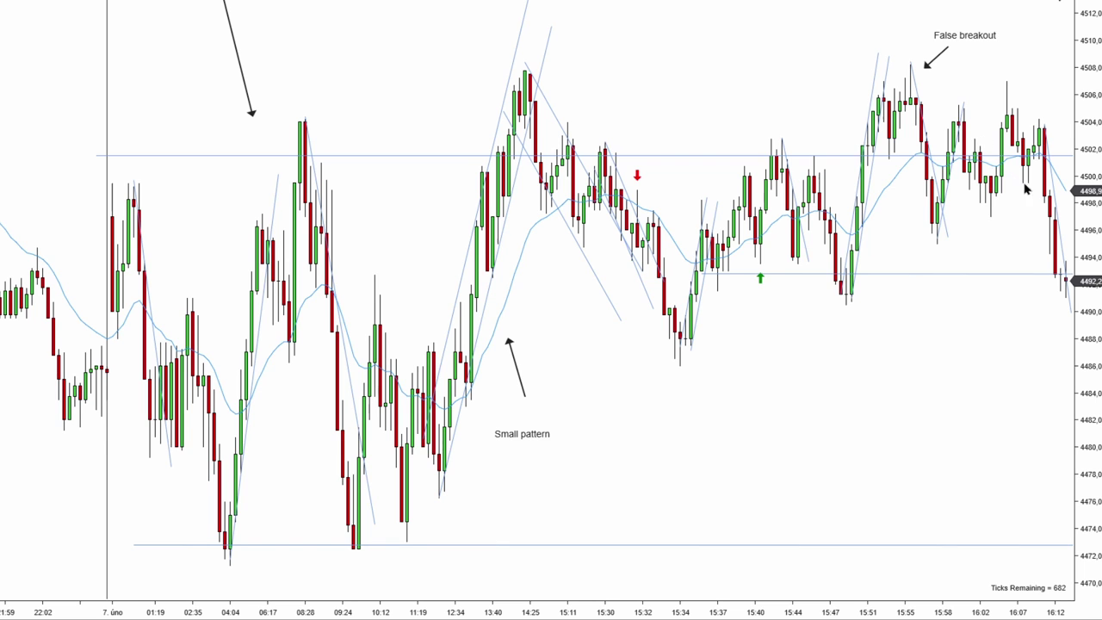
drag(1027, 216, 995, 210)
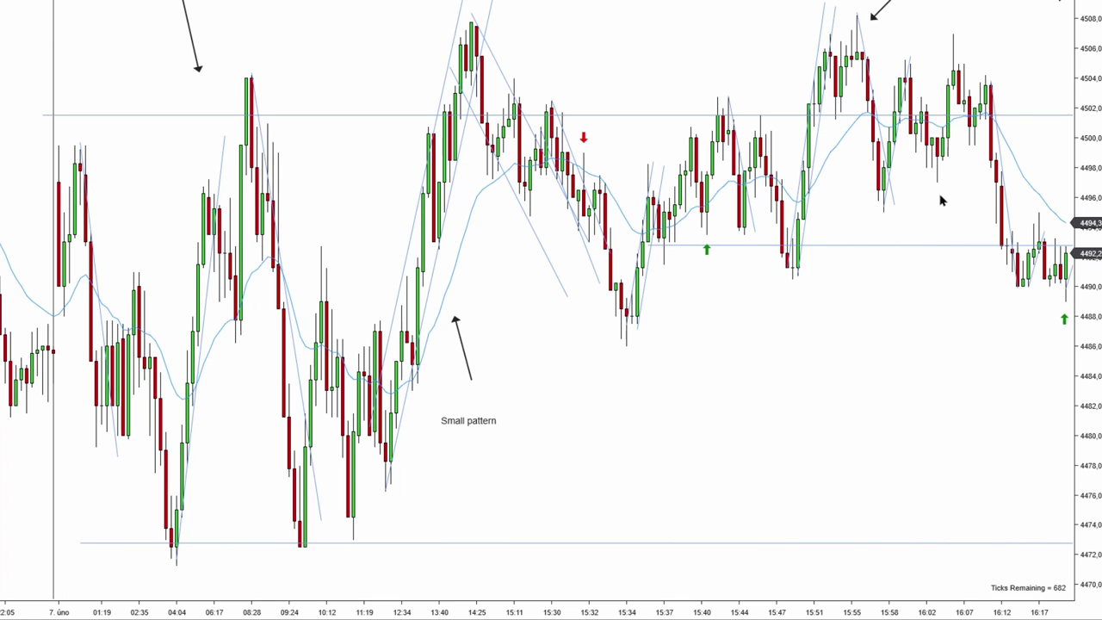
drag(935, 204, 849, 215)
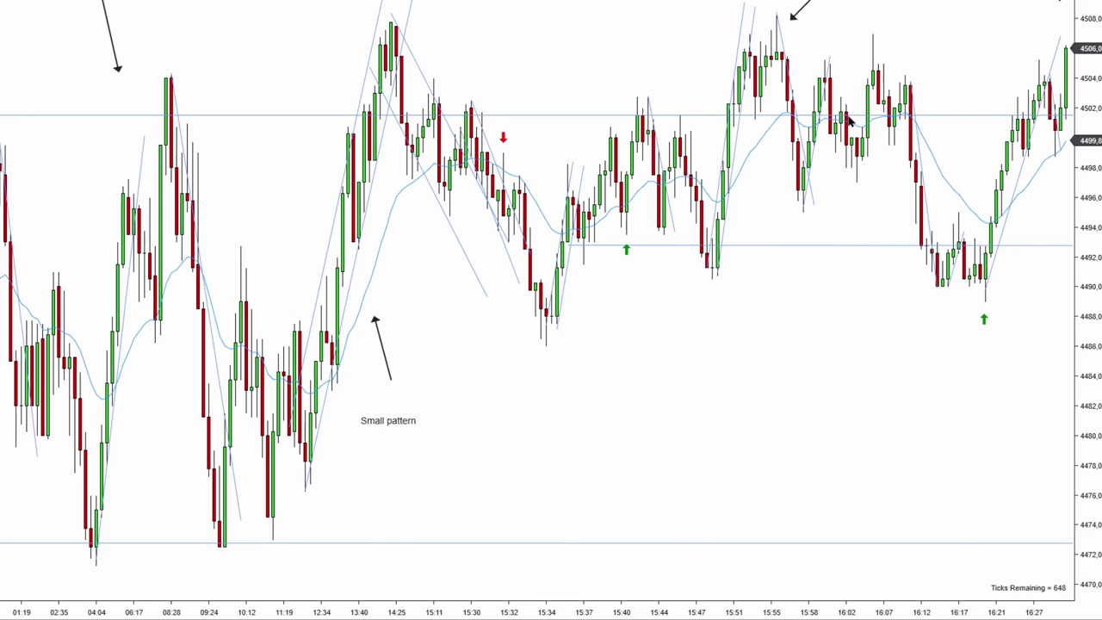
scroll(903, 127, down, 3)
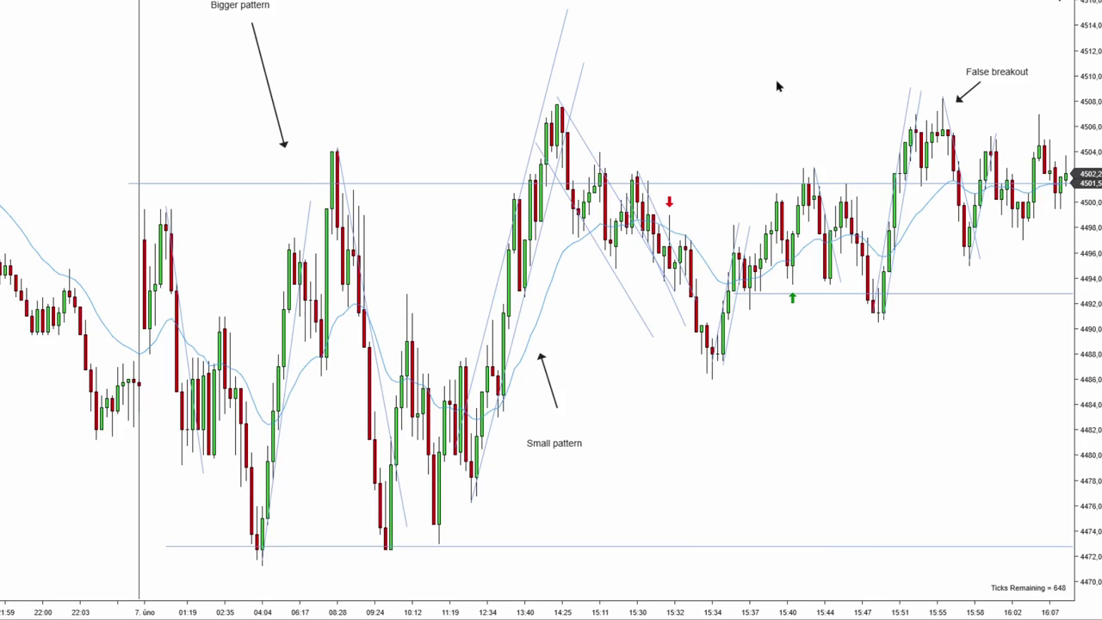
Raise the upper horizontal level to about 4506.
scroll(758, 91, up, 3)
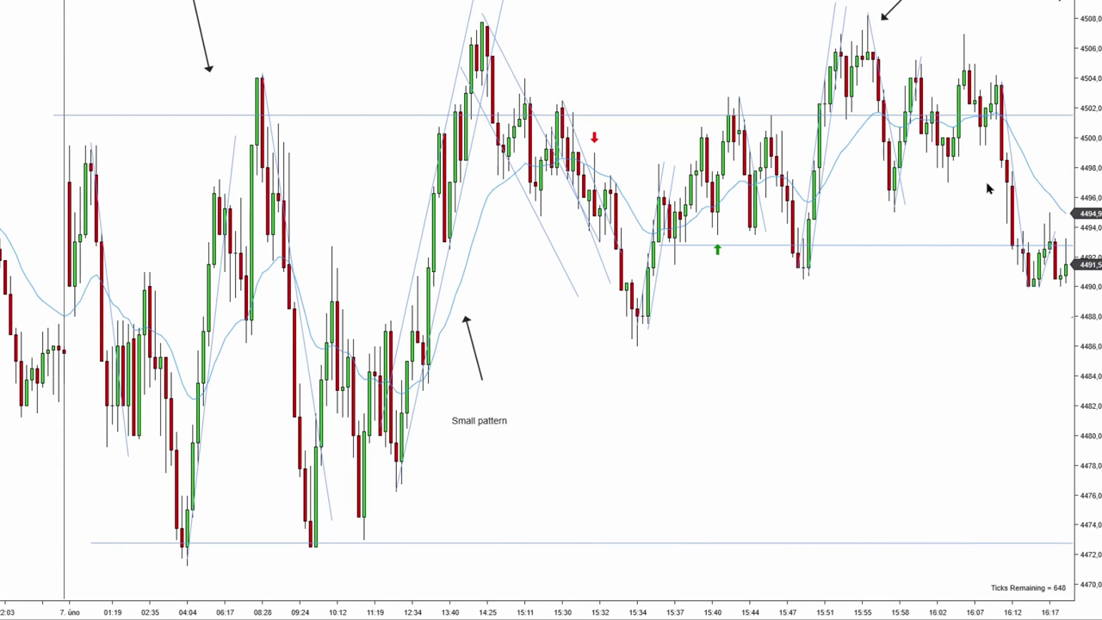
scroll(822, 77, down, 3)
scroll(884, 146, up, 3)
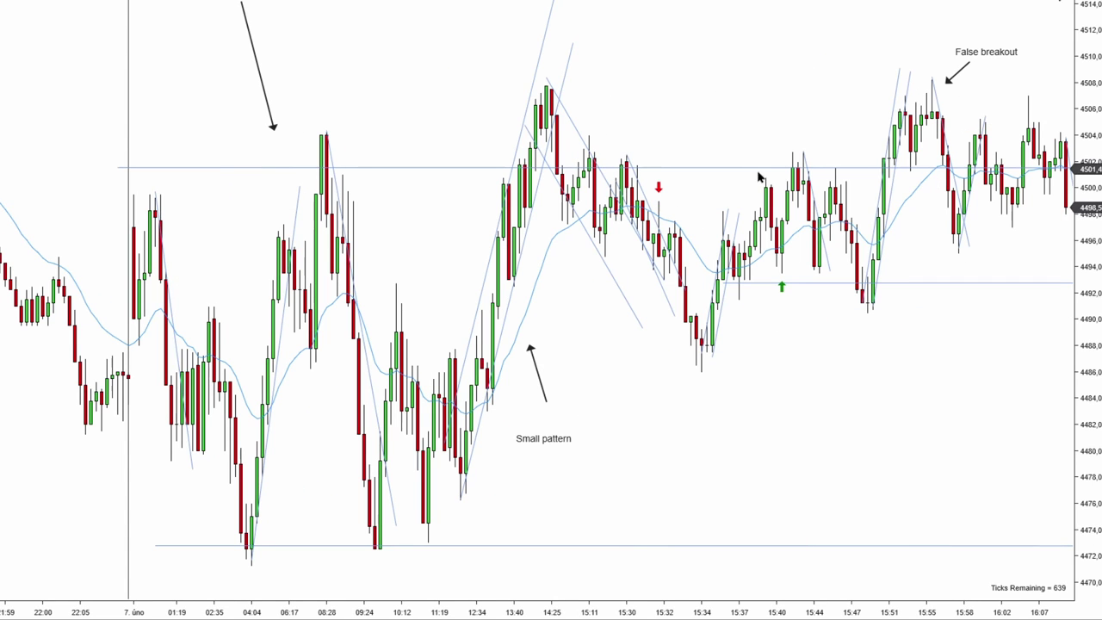
drag(763, 168, 777, 113)
Shift the trendline on the 16:12 drop slightly left onto the candles, then check the 4493 level.
scroll(776, 102, down, 5)
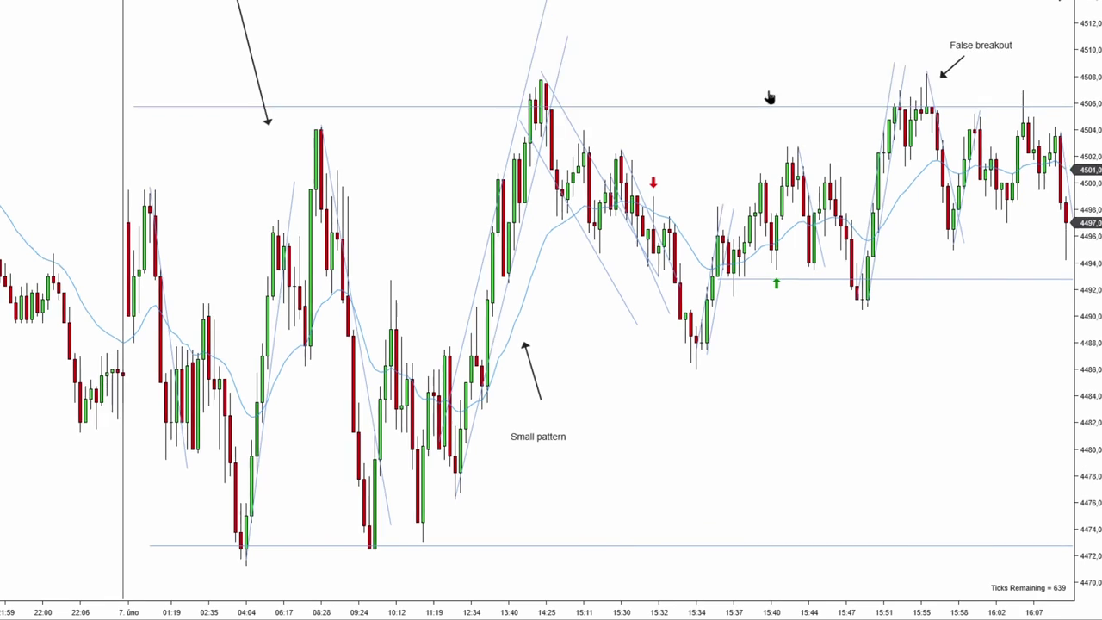
scroll(573, 73, down, 2)
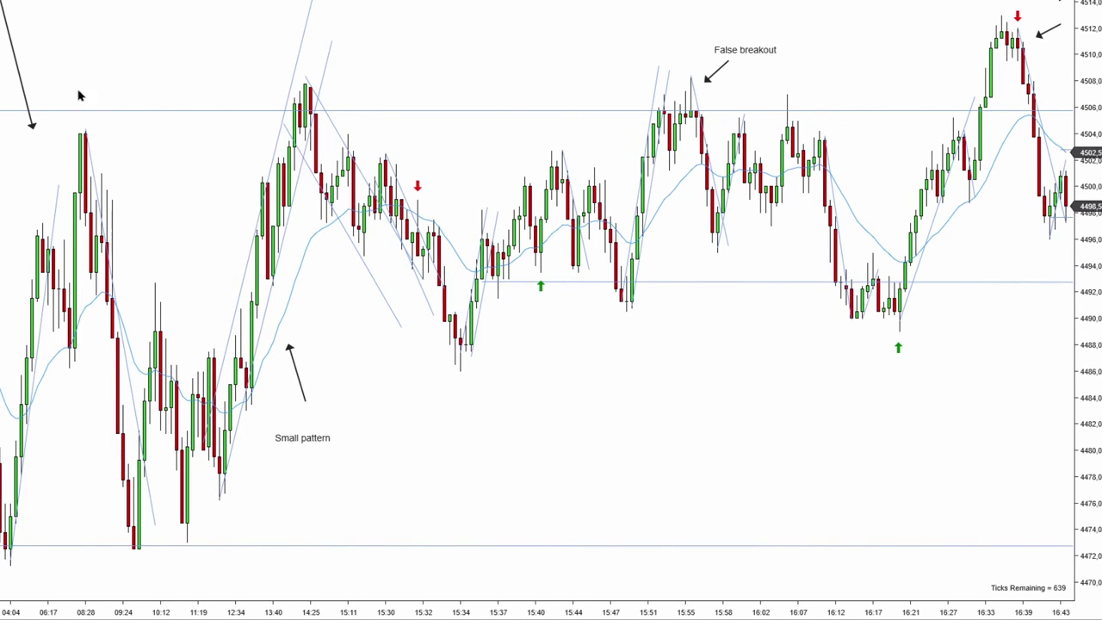
scroll(871, 173, down, 1)
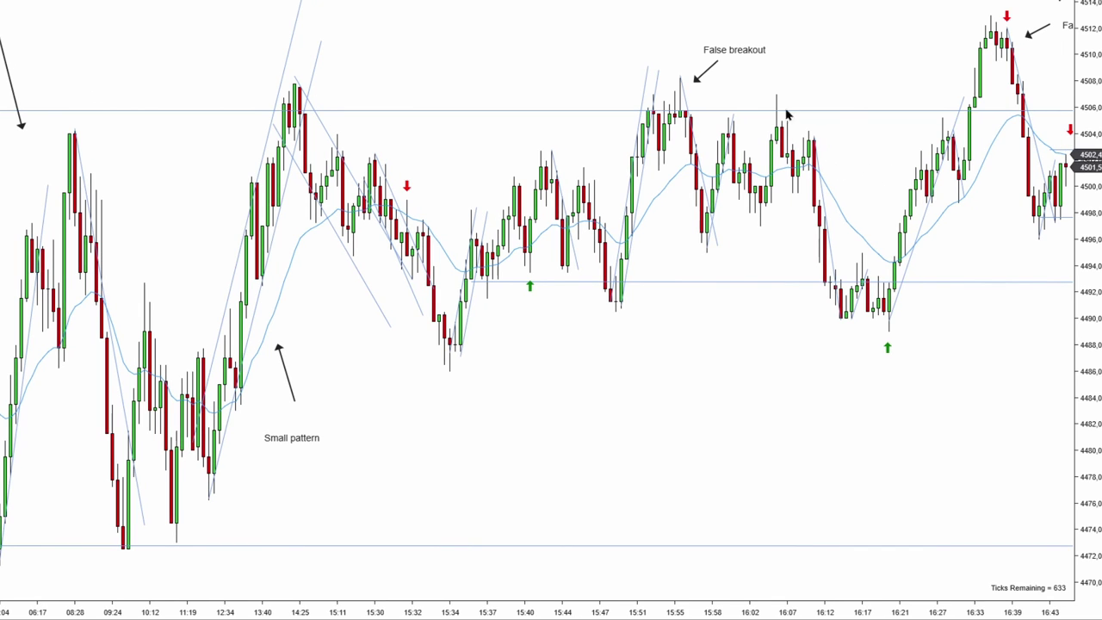
click(832, 212)
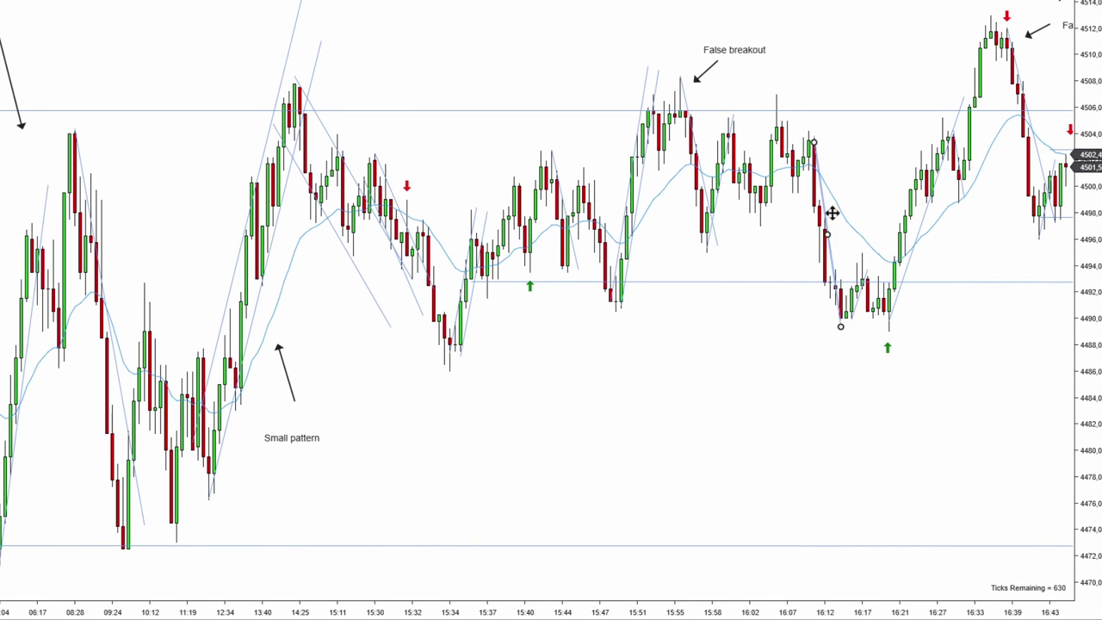
drag(832, 212, 815, 213)
click(839, 165)
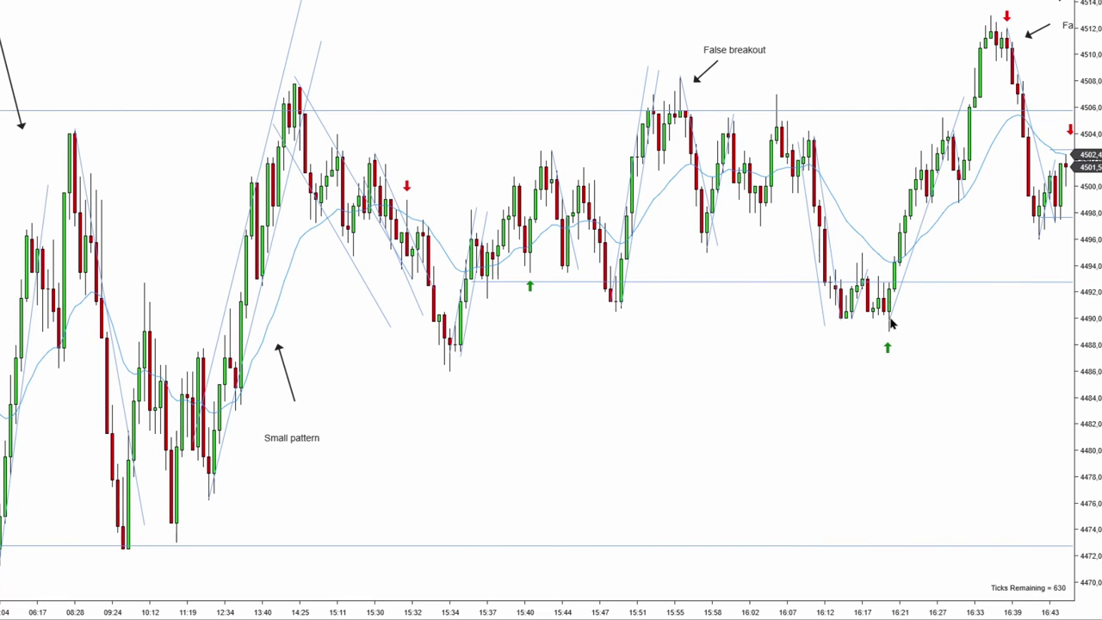
click(773, 281)
click(780, 297)
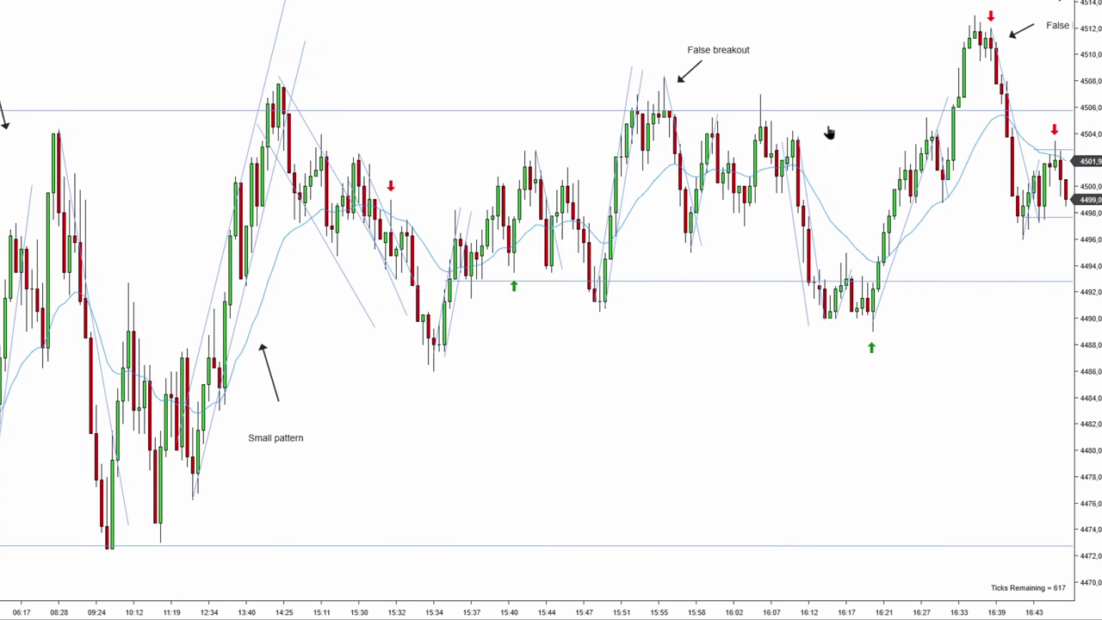
Draw a descending parallel channel down from the 16:05 high.
drag(761, 91, 1014, 404)
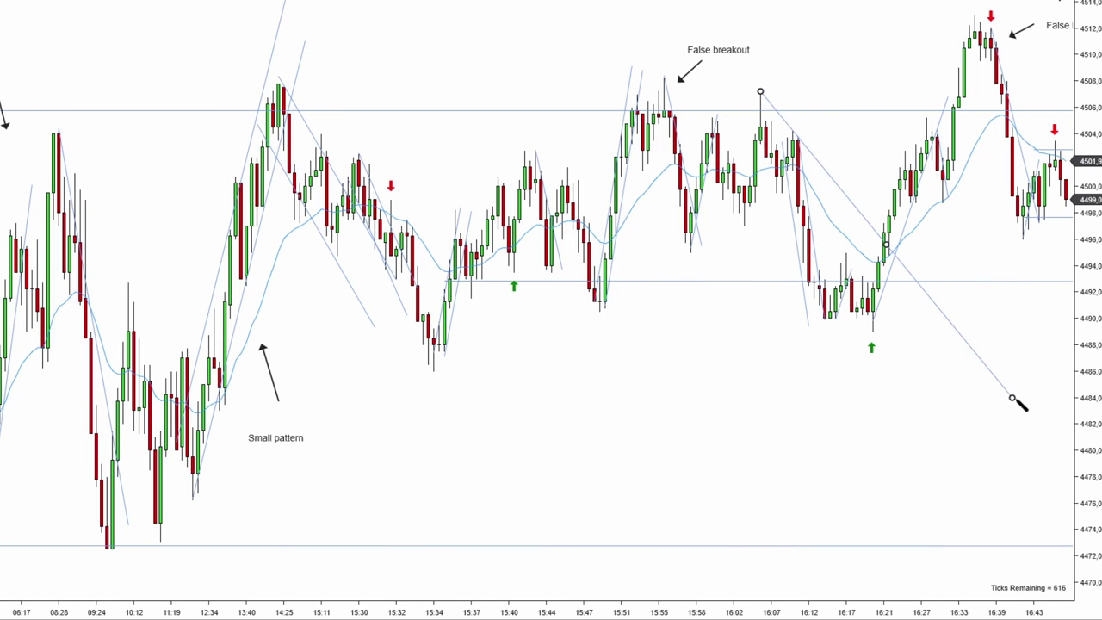
click(953, 334)
drag(906, 331, 836, 387)
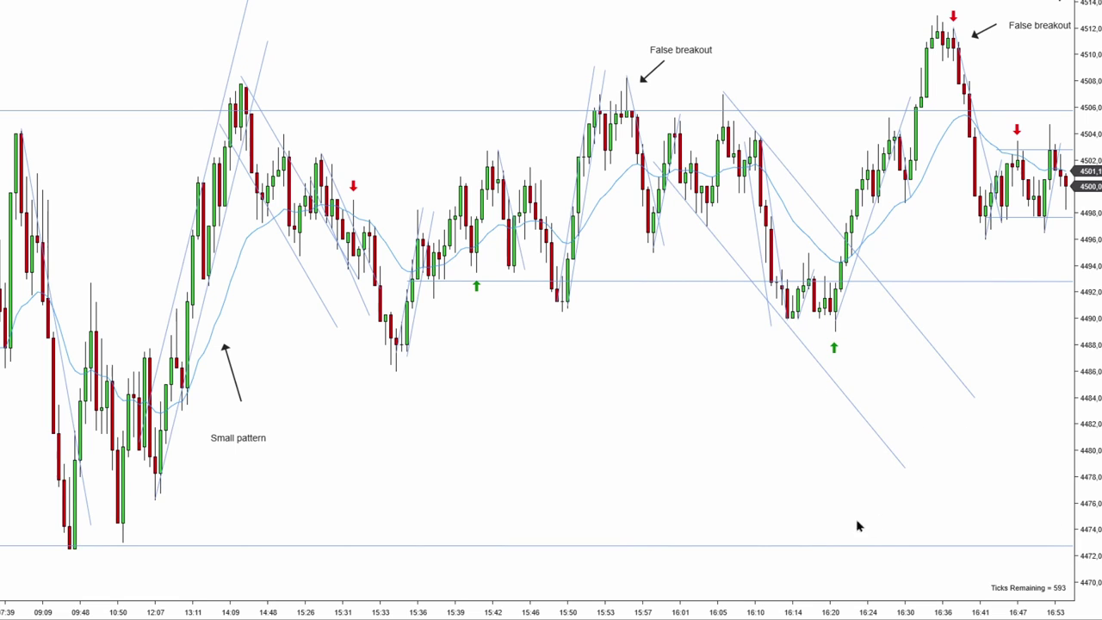
Delete both channel lines and scroll back to the earlier bars.
click(864, 417)
key(Delete)
click(925, 335)
key(Delete)
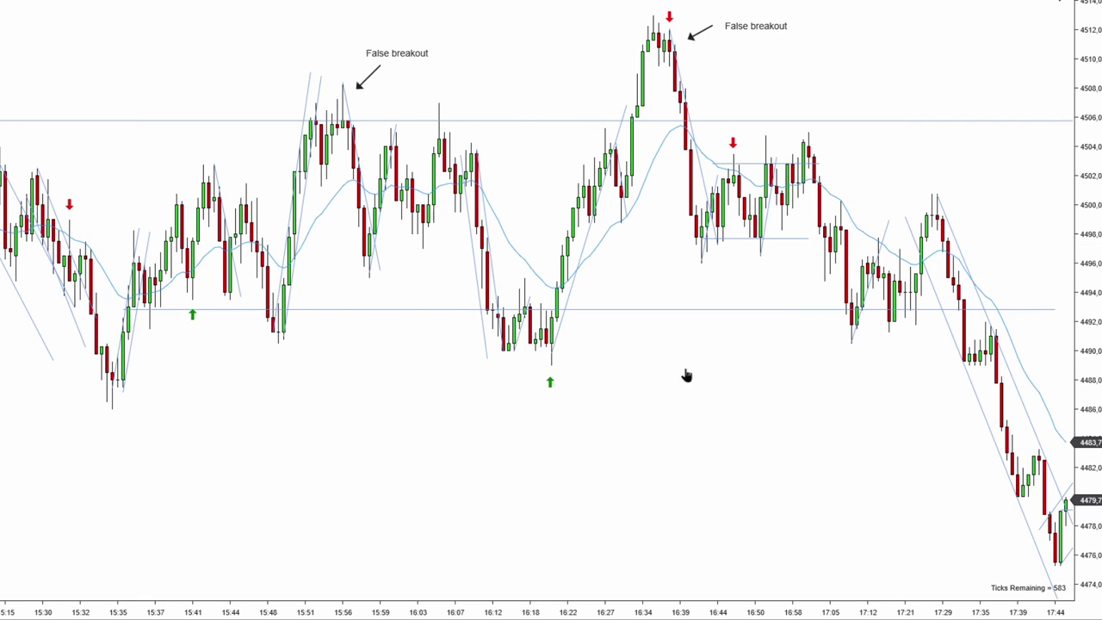
scroll(686, 373, up, 4)
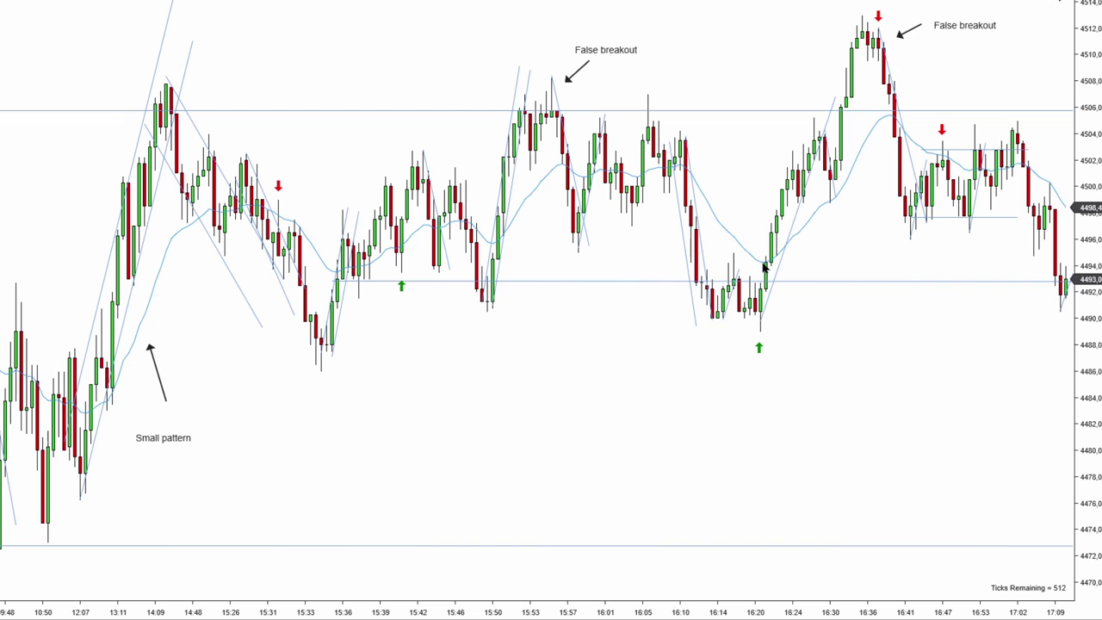
Draw a rising trend channel off the morning low, then delete both channel lines.
scroll(638, 379, up, 5)
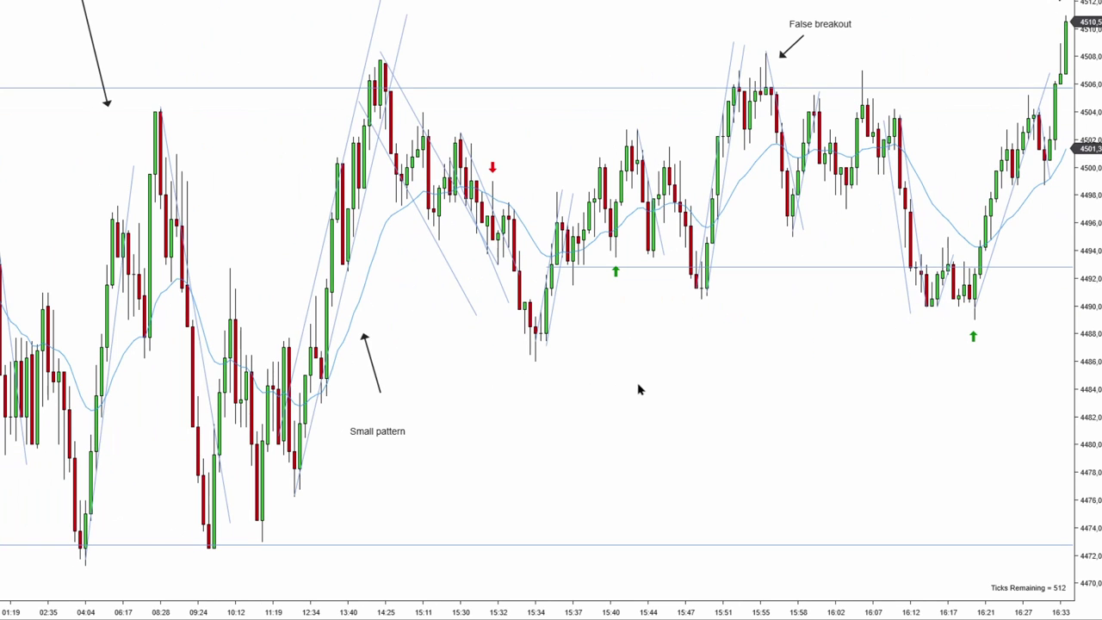
drag(591, 419, 817, 393)
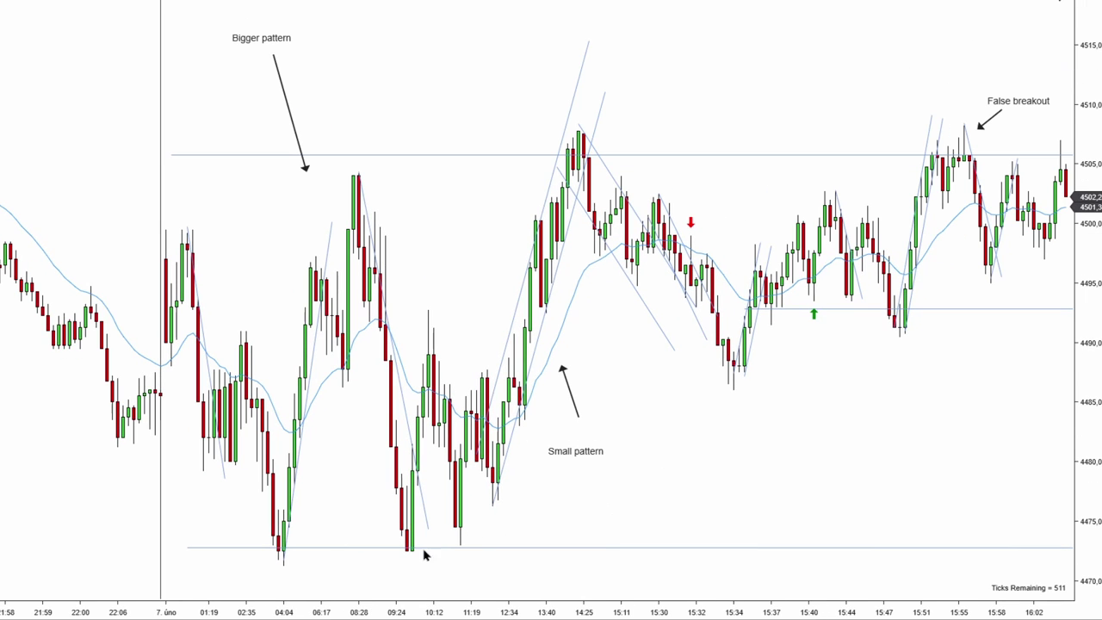
mouse_move(412, 548)
mouse_down()
mouse_move(503, 523)
mouse_move(692, 400)
mouse_up()
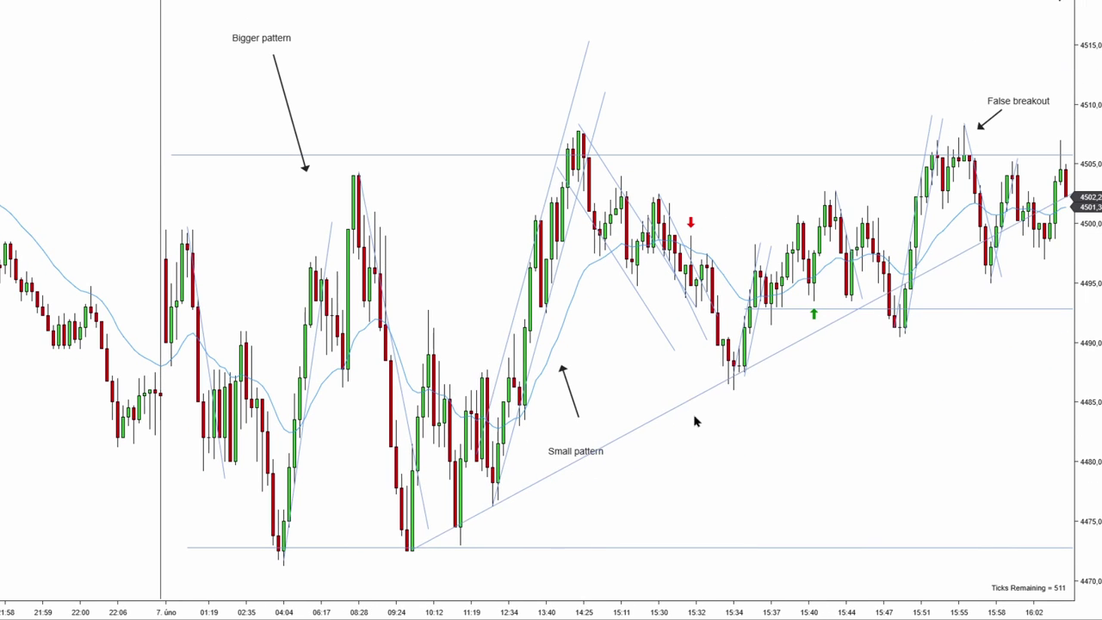
click(575, 135)
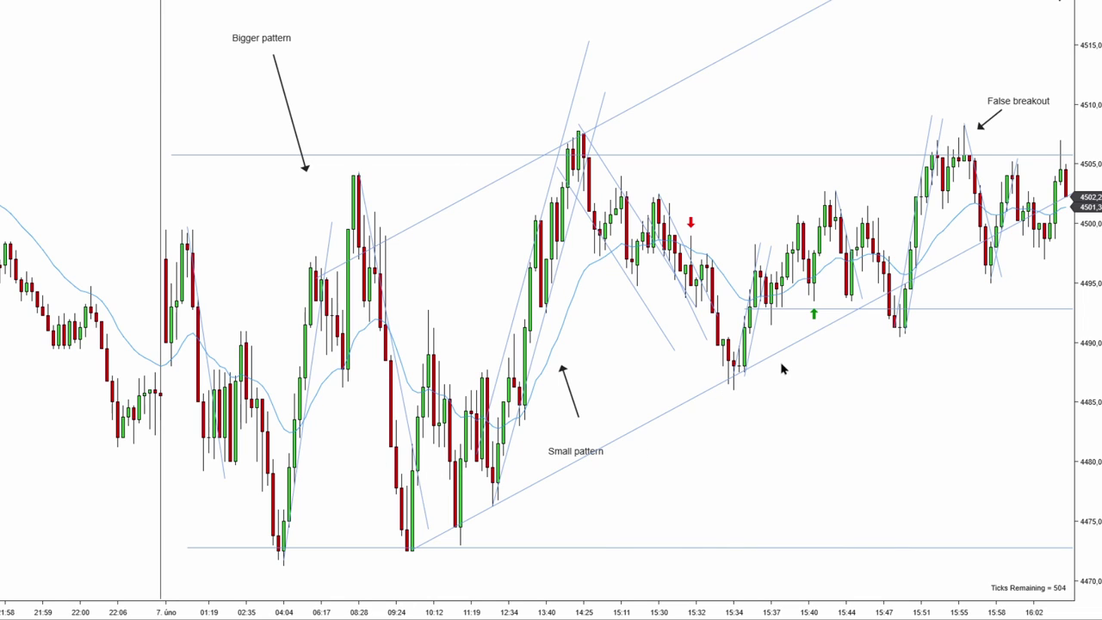
click(692, 401)
key(Delete)
click(480, 187)
key(Delete)
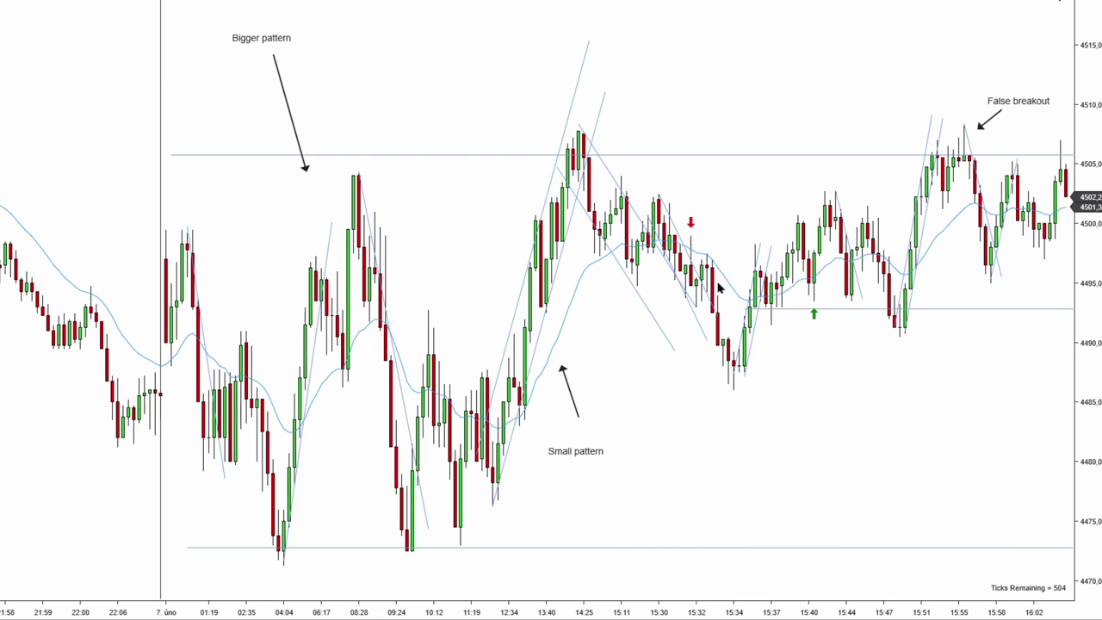
Nudge the rising trend line from the 16:21 low slightly up and to the left.
drag(758, 213, 729, 216)
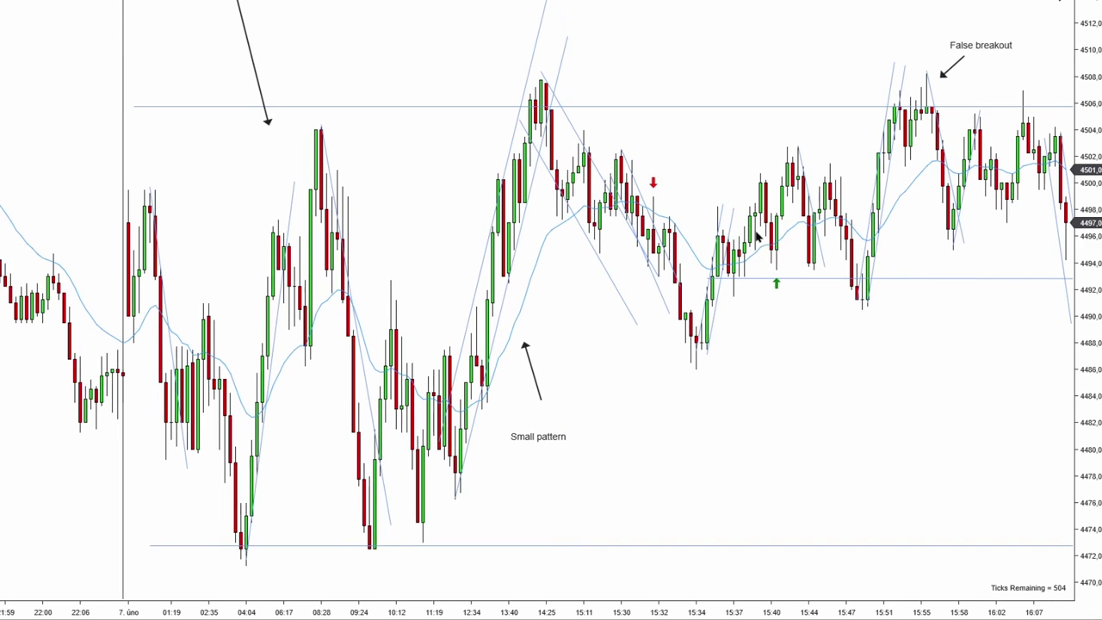
drag(848, 315, 760, 309)
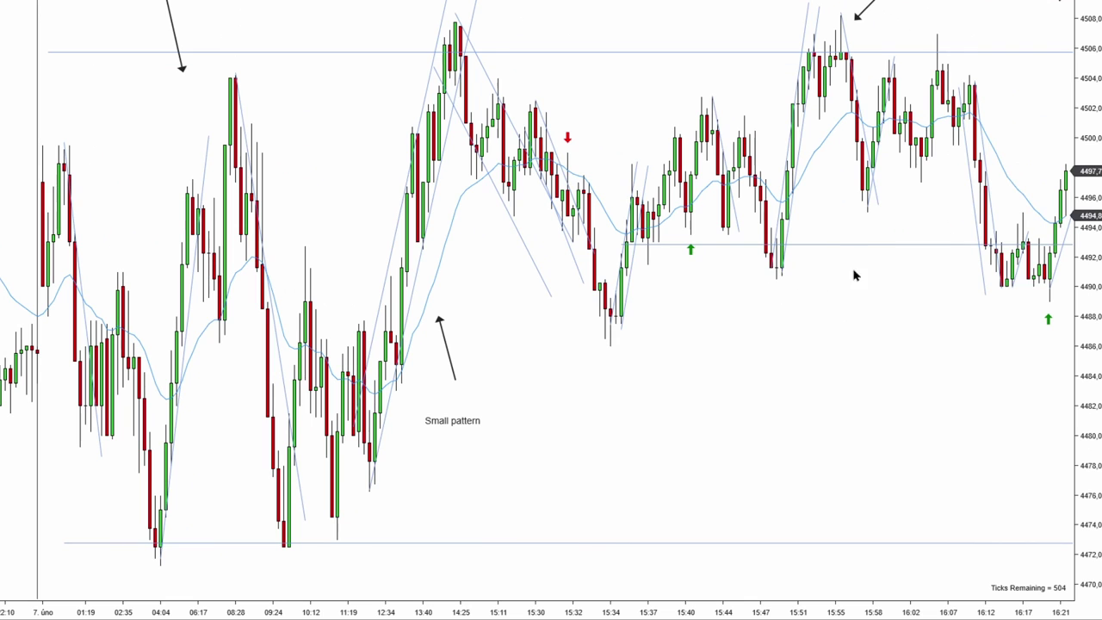
drag(843, 228, 730, 126)
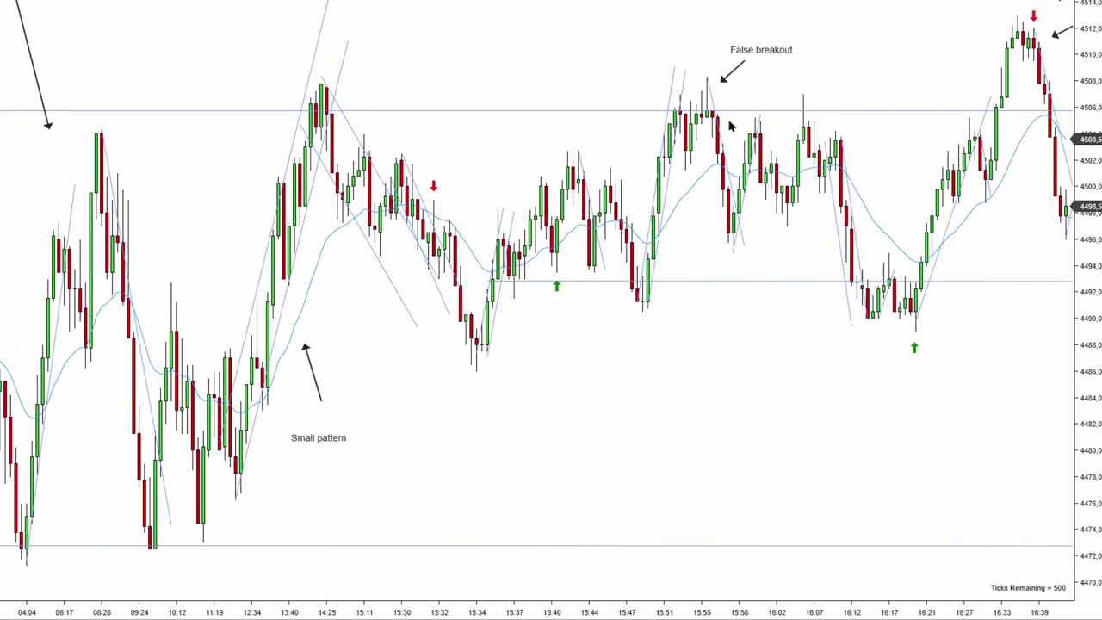
drag(898, 161, 716, 293)
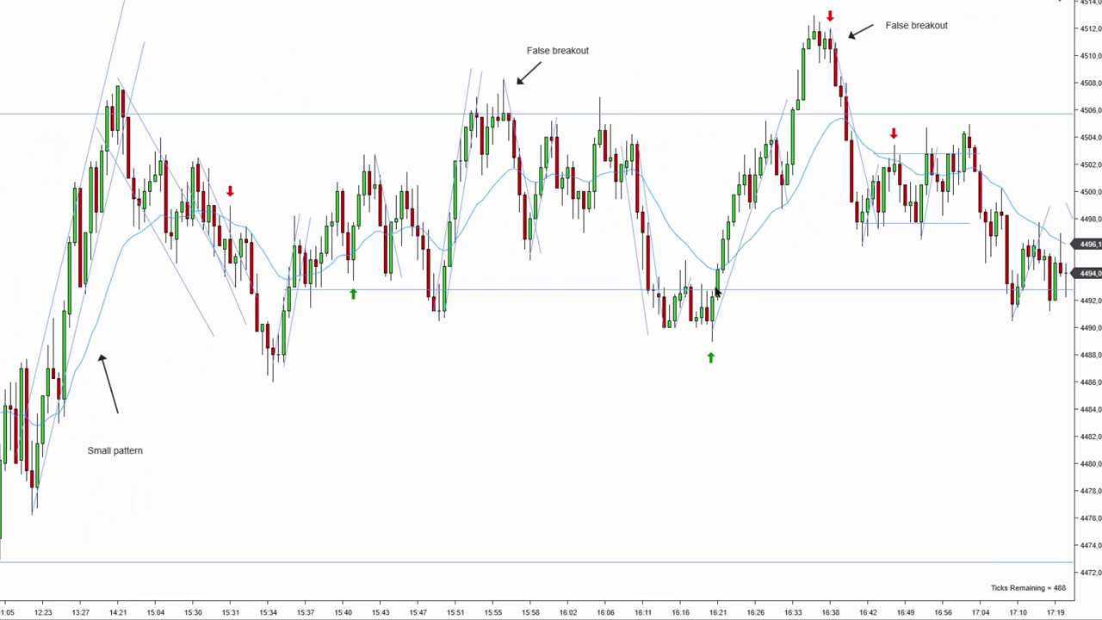
click(746, 221)
mouse_move(746, 231)
mouse_down()
mouse_move(729, 216)
mouse_move(726, 233)
mouse_up()
click(703, 342)
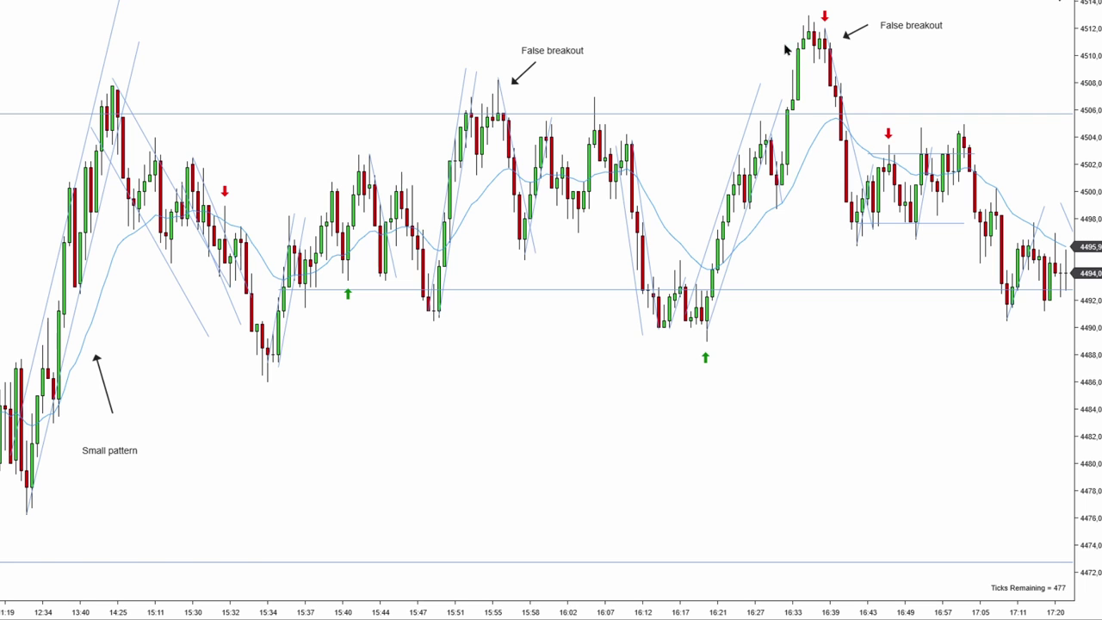
drag(788, 47, 880, 43)
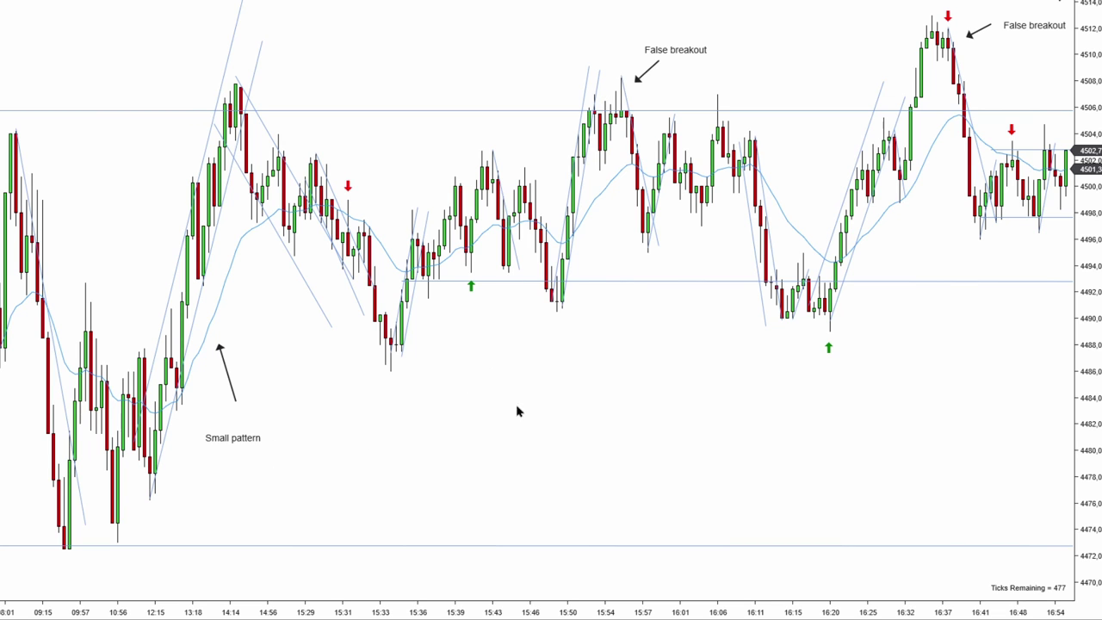
scroll(594, 422, down, 5)
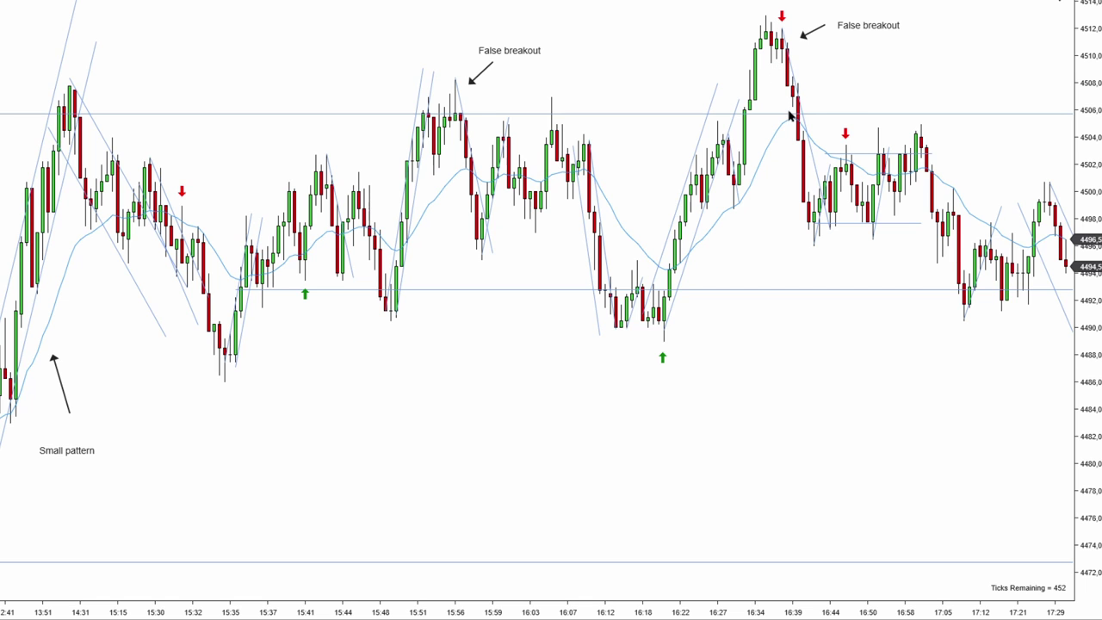
Drag the upper horizontal range level down from about 4506 to roughly 4504.
scroll(707, 127, right, 3)
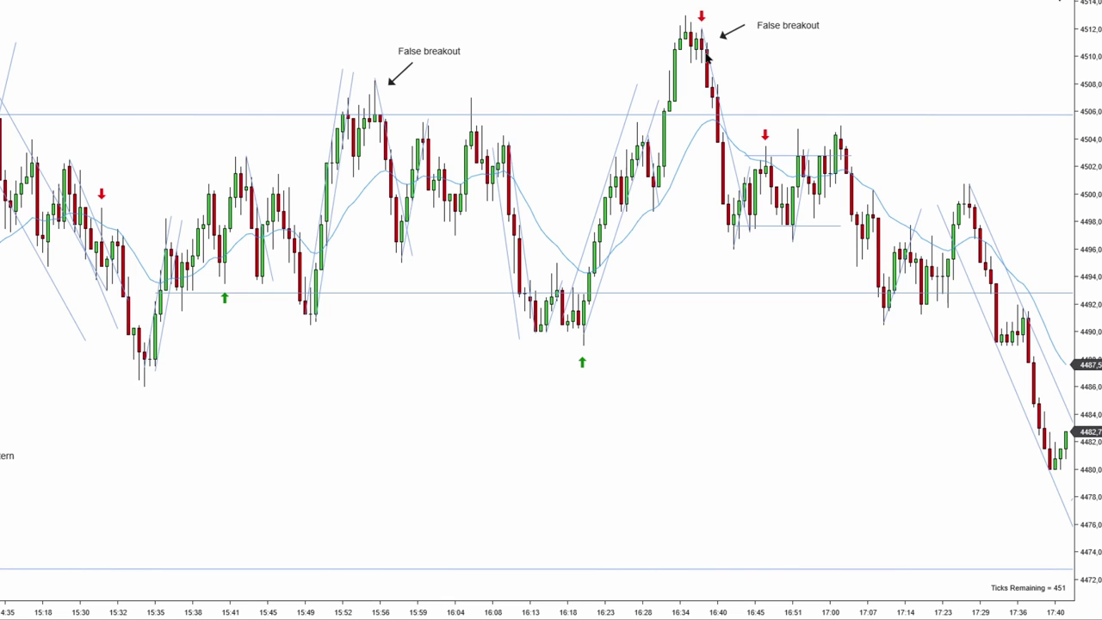
drag(704, 54, 943, 67)
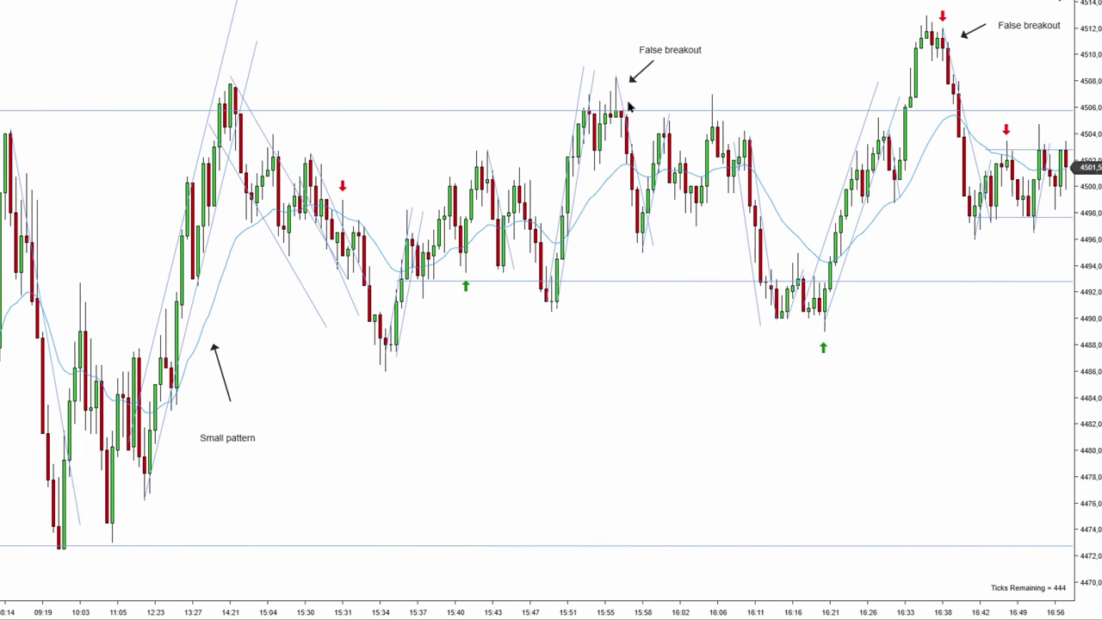
drag(19, 84, 352, 86)
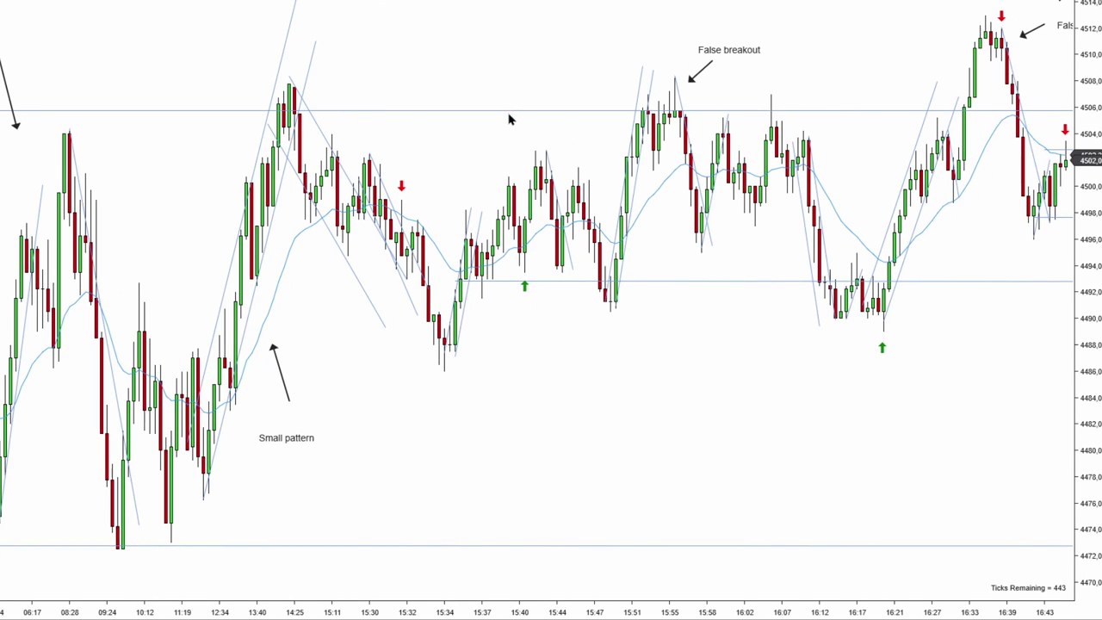
drag(905, 103, 739, 96)
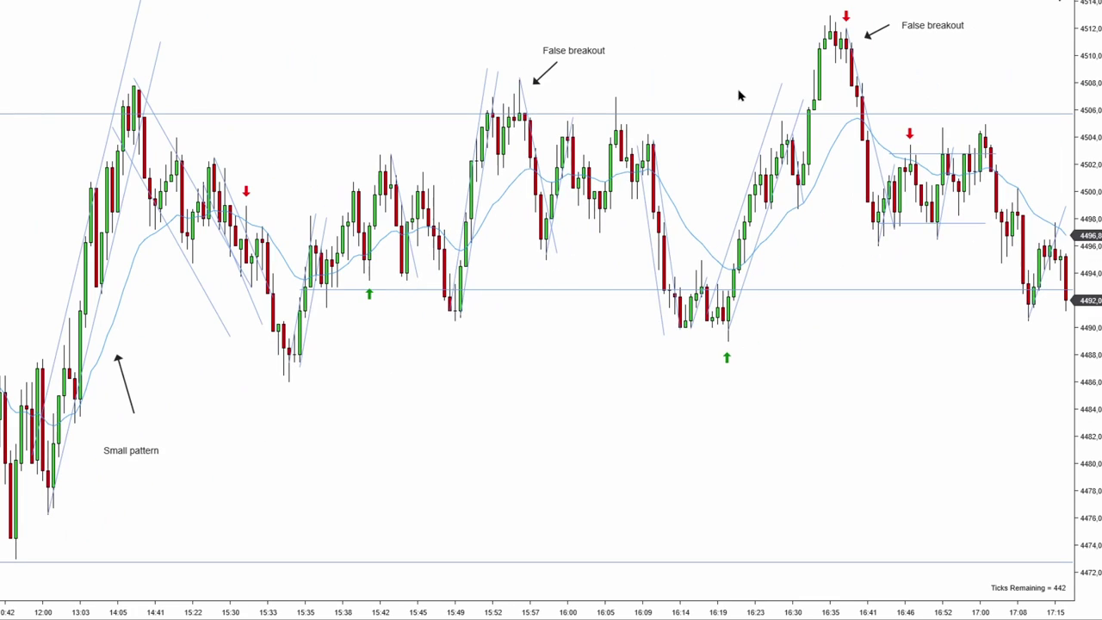
drag(886, 70, 787, 39)
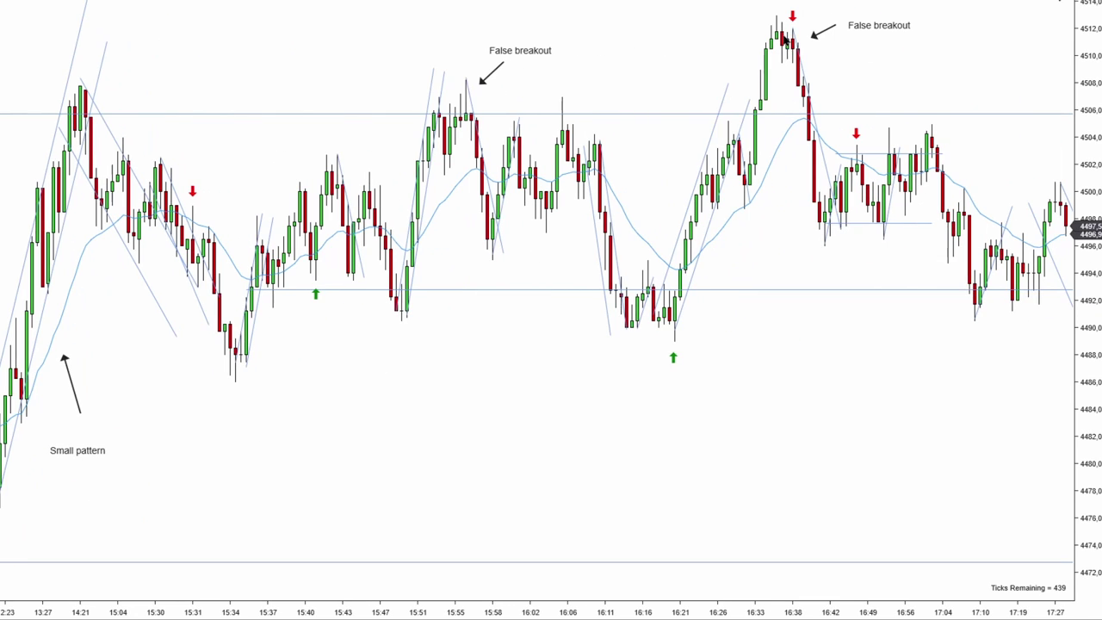
scroll(610, 110, up, 5)
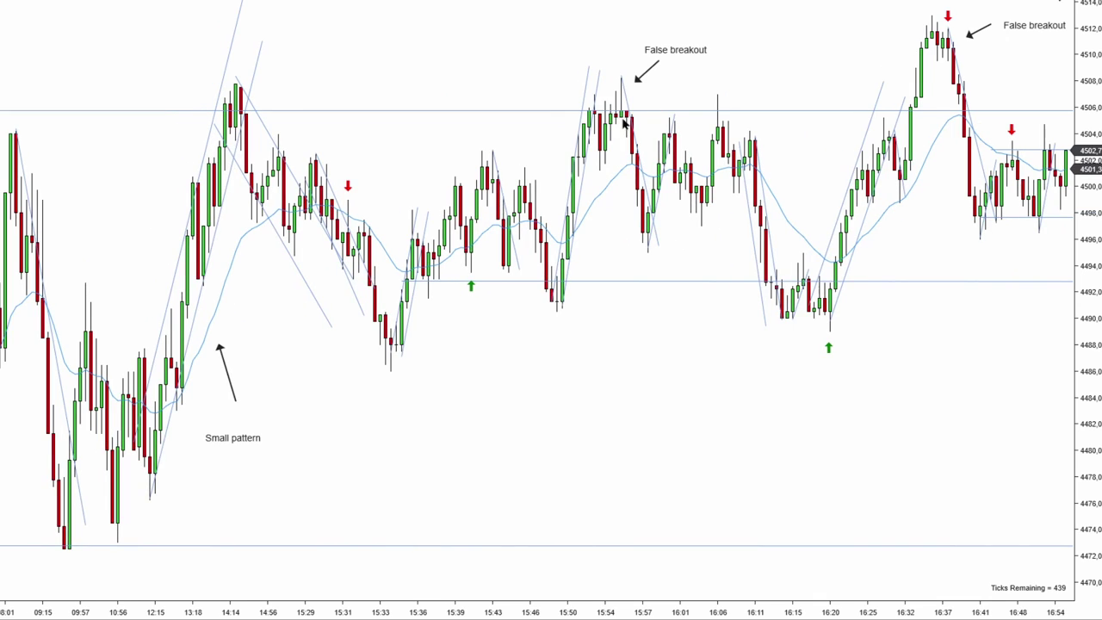
drag(531, 112, 515, 132)
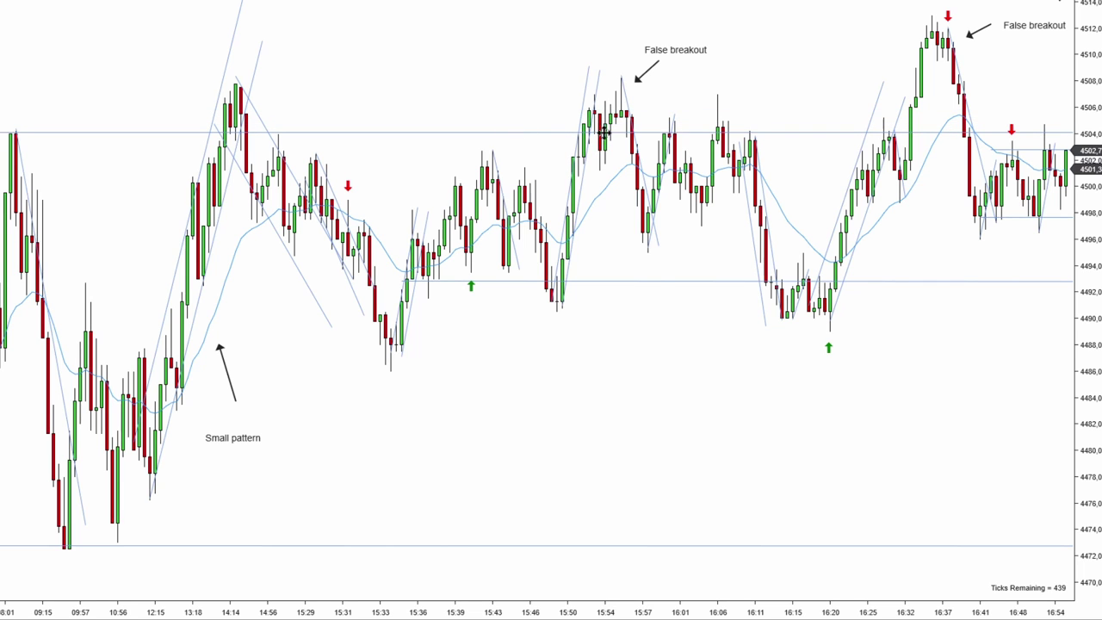
scroll(782, 113, down, 4)
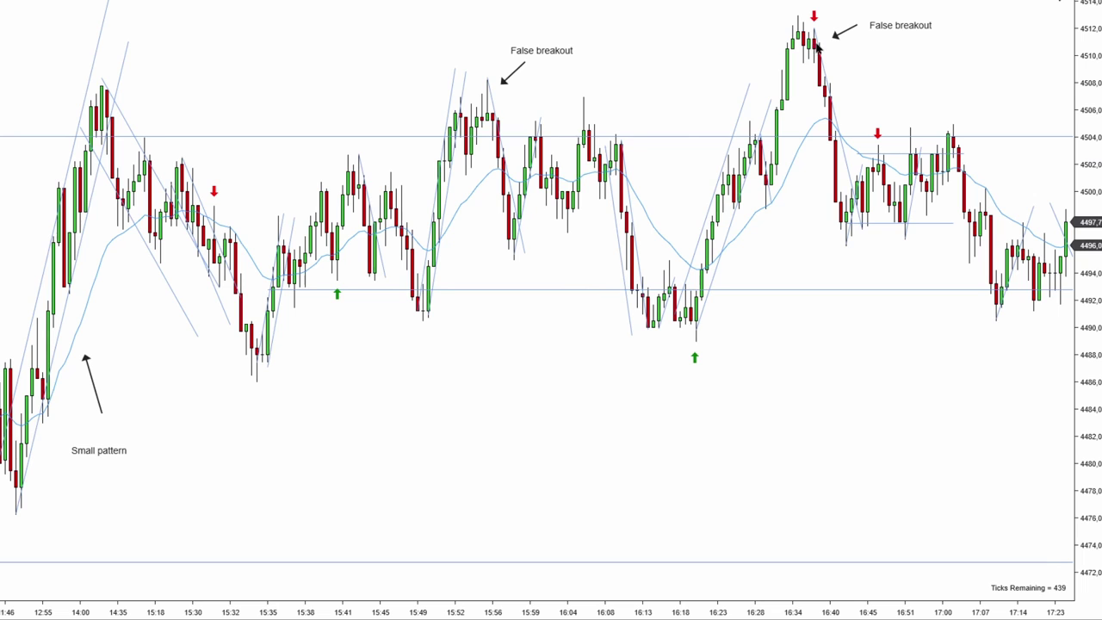
scroll(793, 86, down, 2)
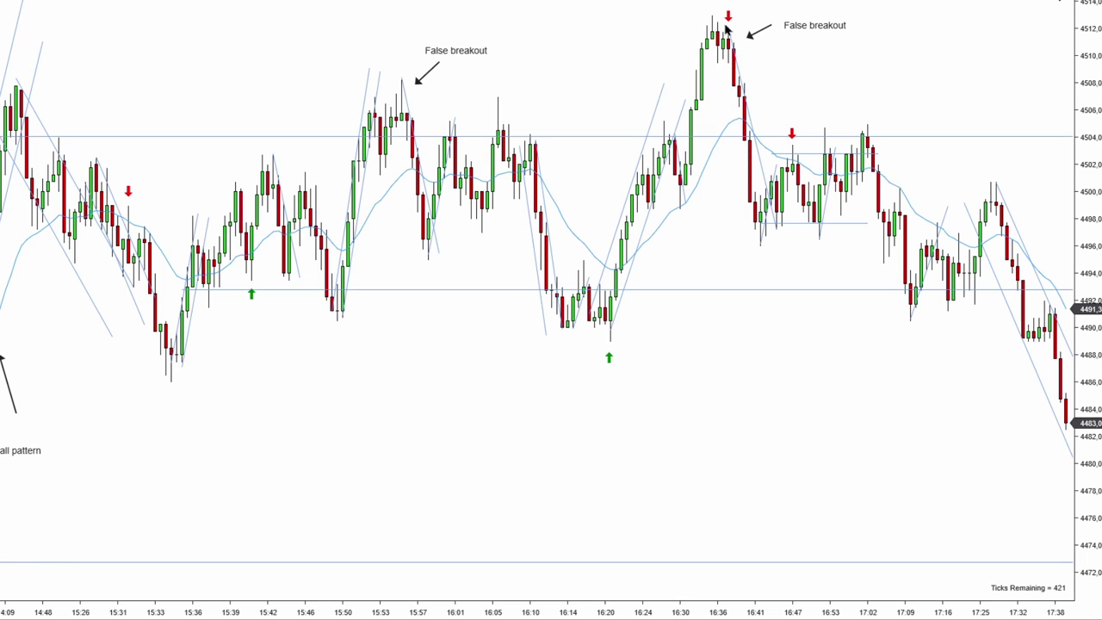
Delete a trial arrow and line near 16:44, then fine-tune the red down arrow above 16:47.
click(761, 164)
click(765, 249)
drag(758, 249, 772, 178)
drag(776, 227, 786, 173)
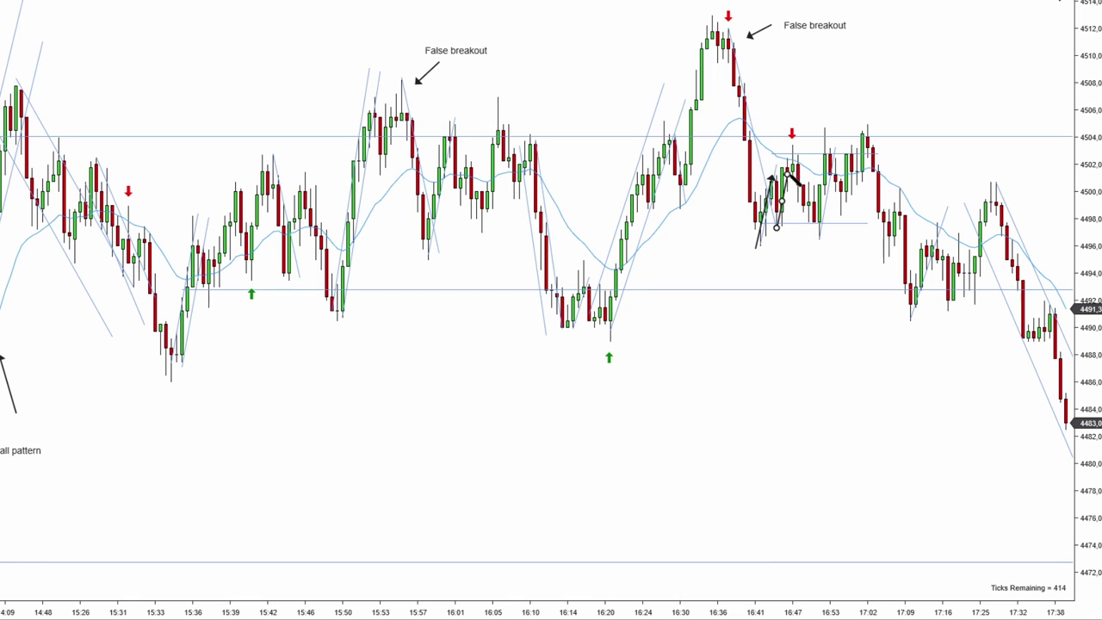
key(Delete)
click(768, 182)
key(Delete)
drag(792, 136, 802, 131)
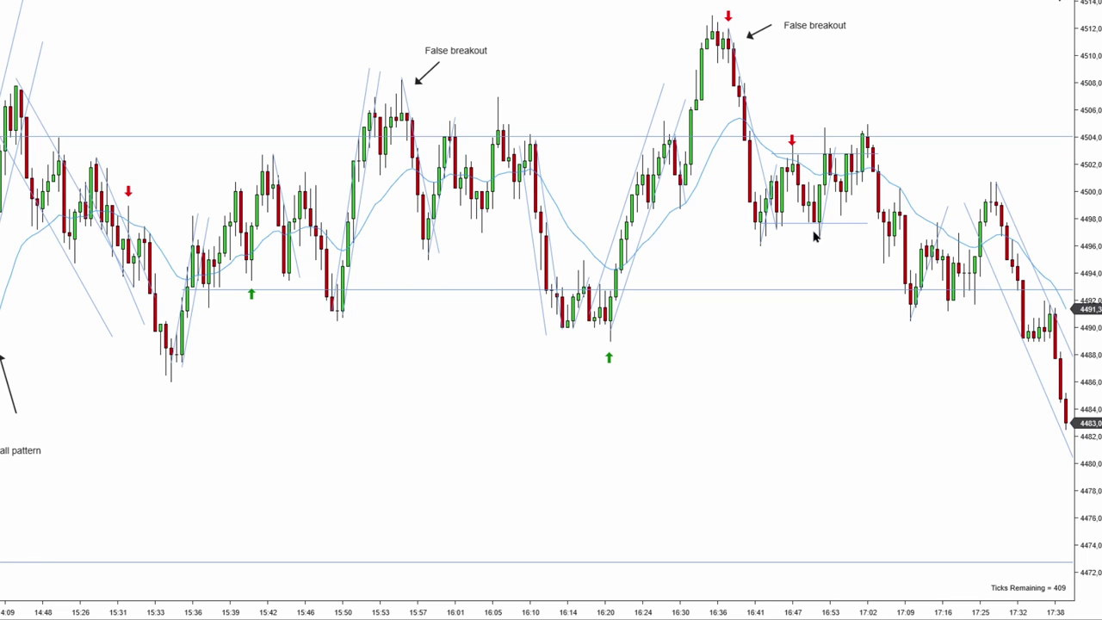
mouse_move(792, 140)
mouse_down()
mouse_move(786, 130)
mouse_move(792, 141)
mouse_up()
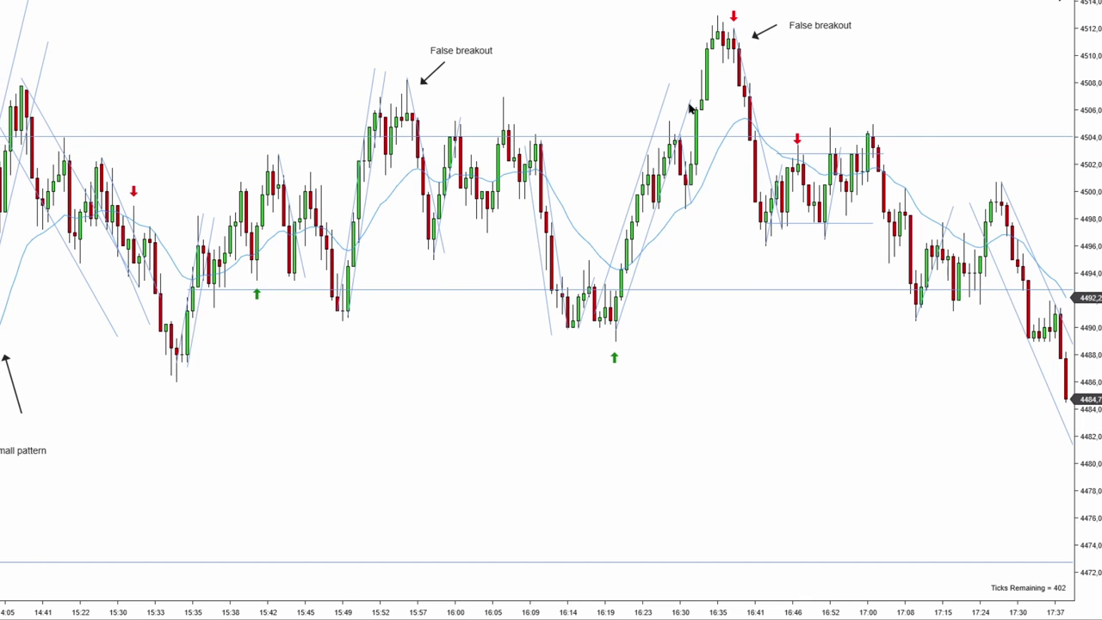
Draw two black down arrows from the 17:00 high toward the 17:07 low.
drag(690, 107, 886, 119)
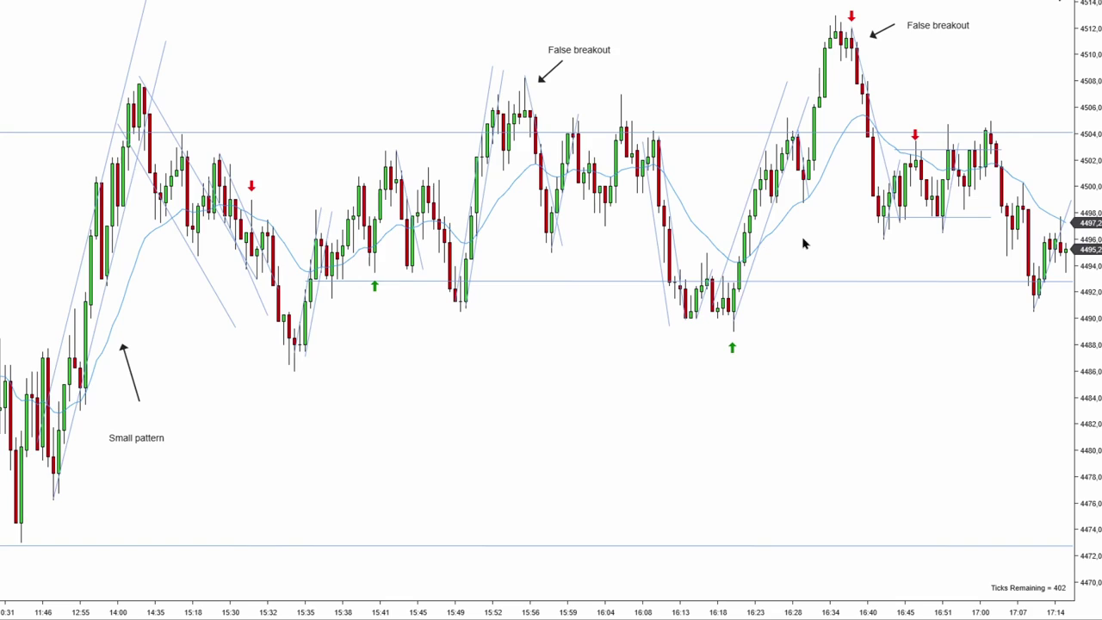
drag(803, 244, 620, 242)
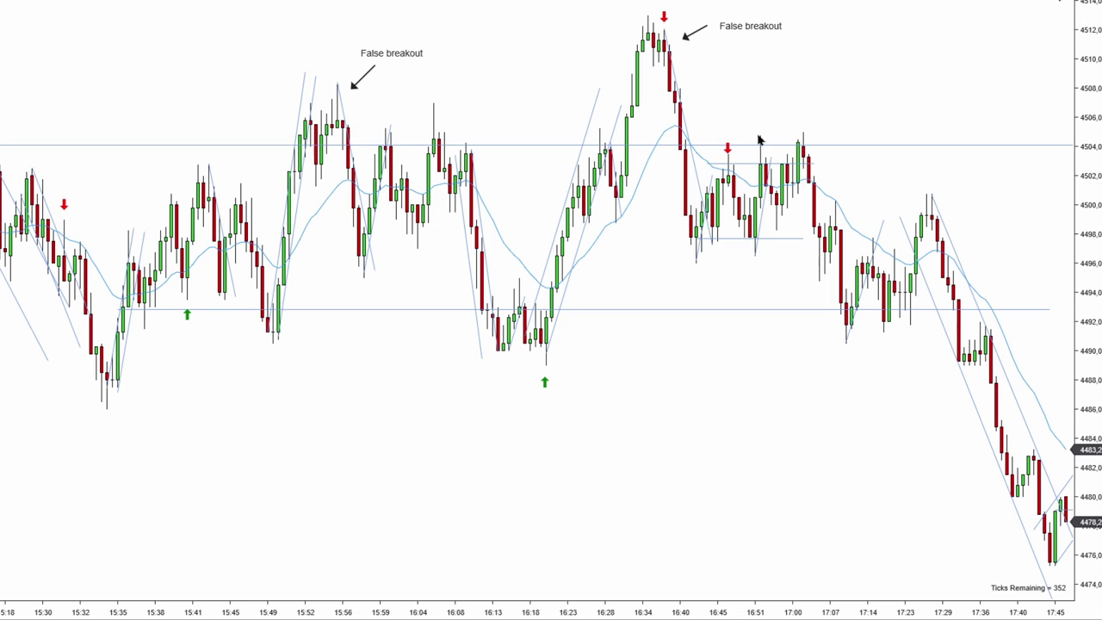
drag(803, 136, 825, 270)
drag(837, 204, 852, 326)
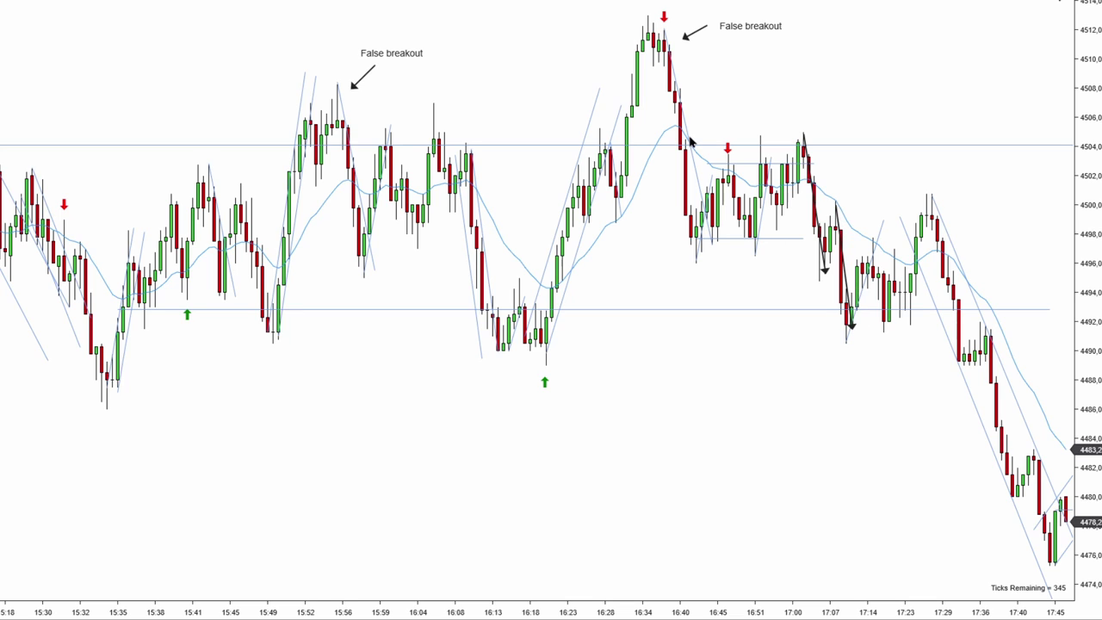
Adjust the 16:37 trendline and add a parallel channel line along the declining highs.
drag(689, 141, 670, 142)
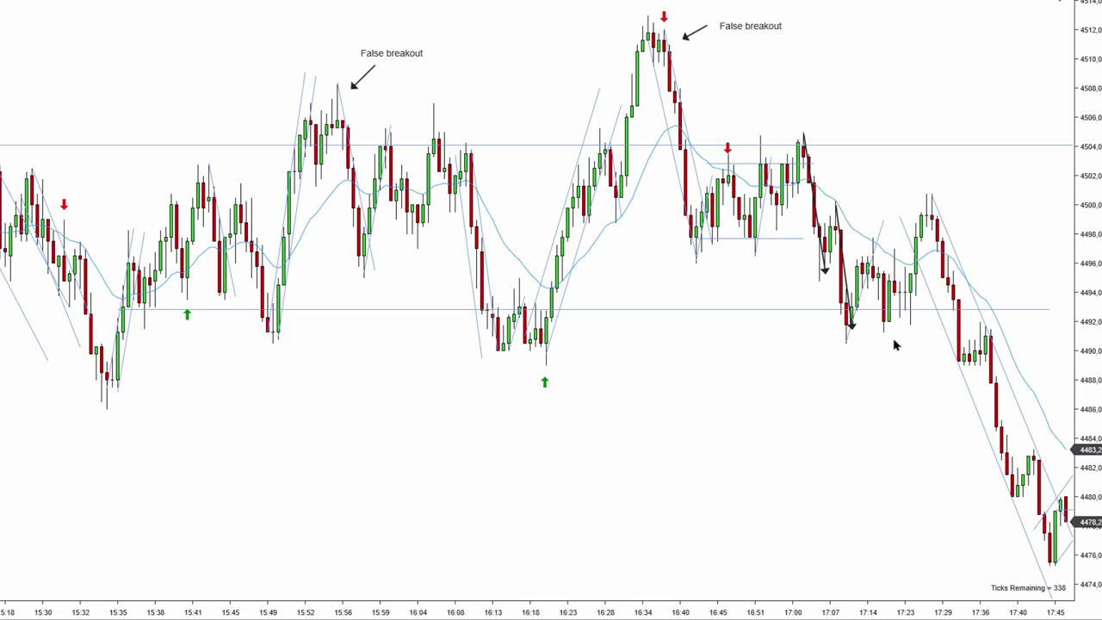
click(868, 215)
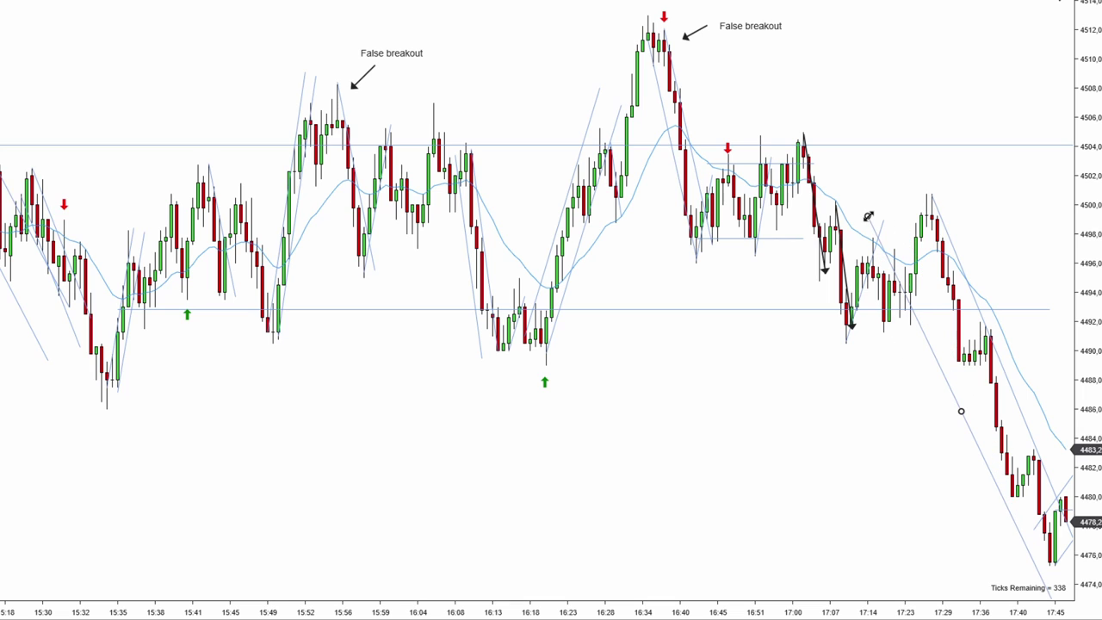
drag(870, 219, 889, 214)
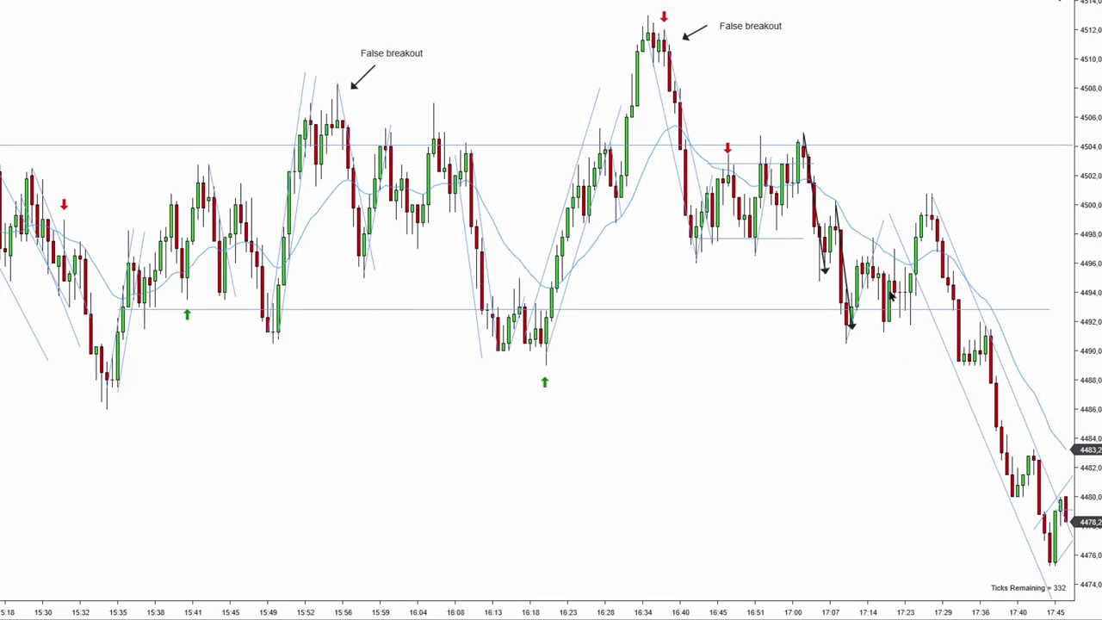
scroll(679, 122, up, 3)
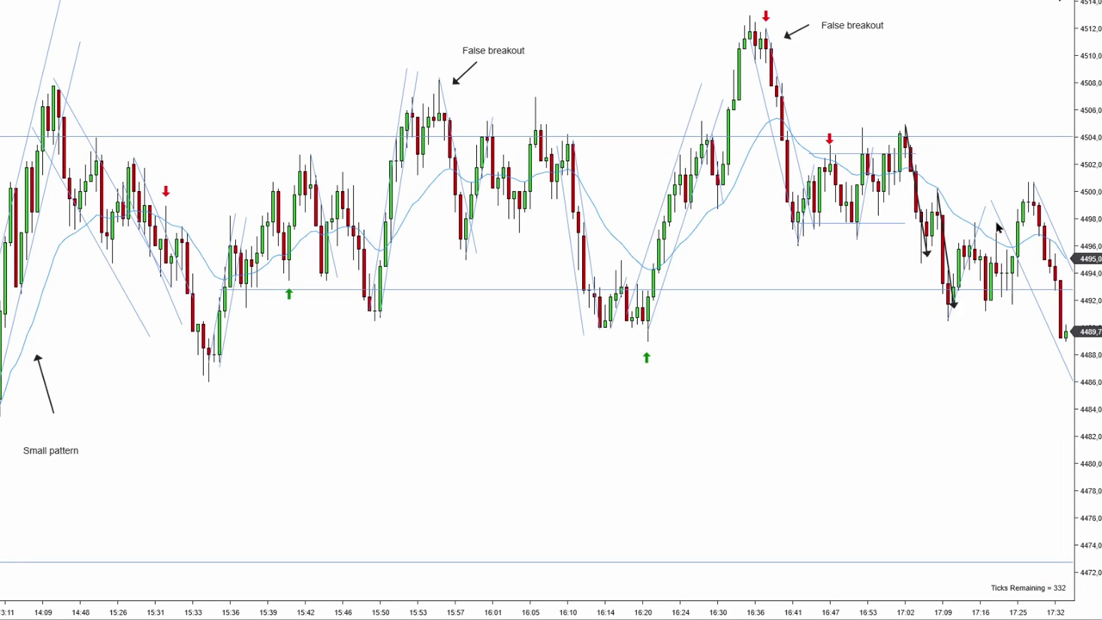
drag(886, 347, 696, 246)
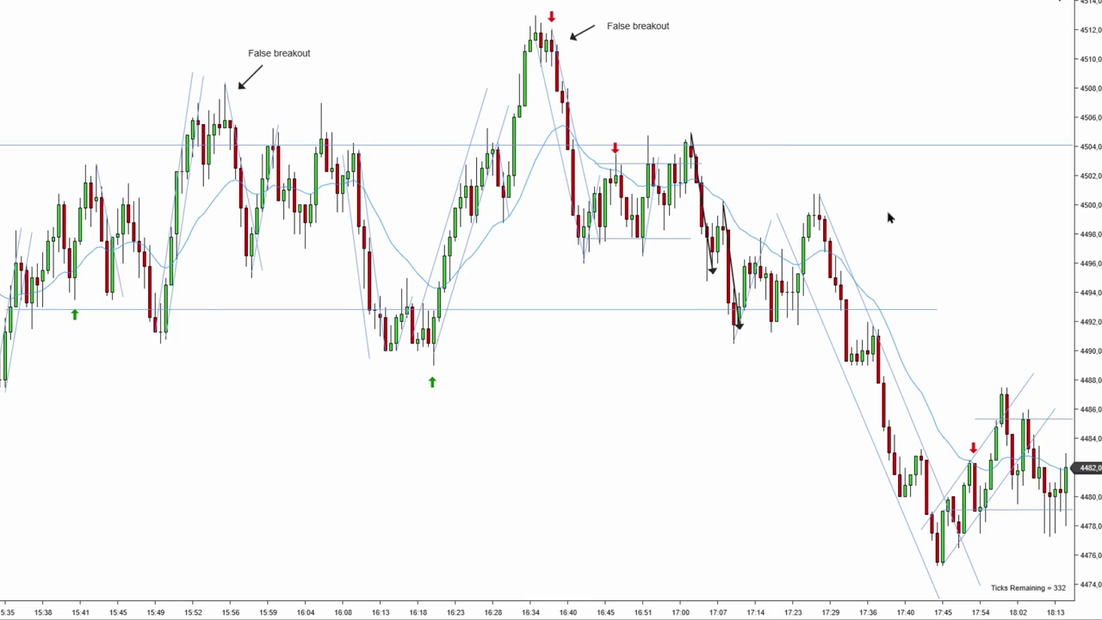
scroll(819, 214, down, 1)
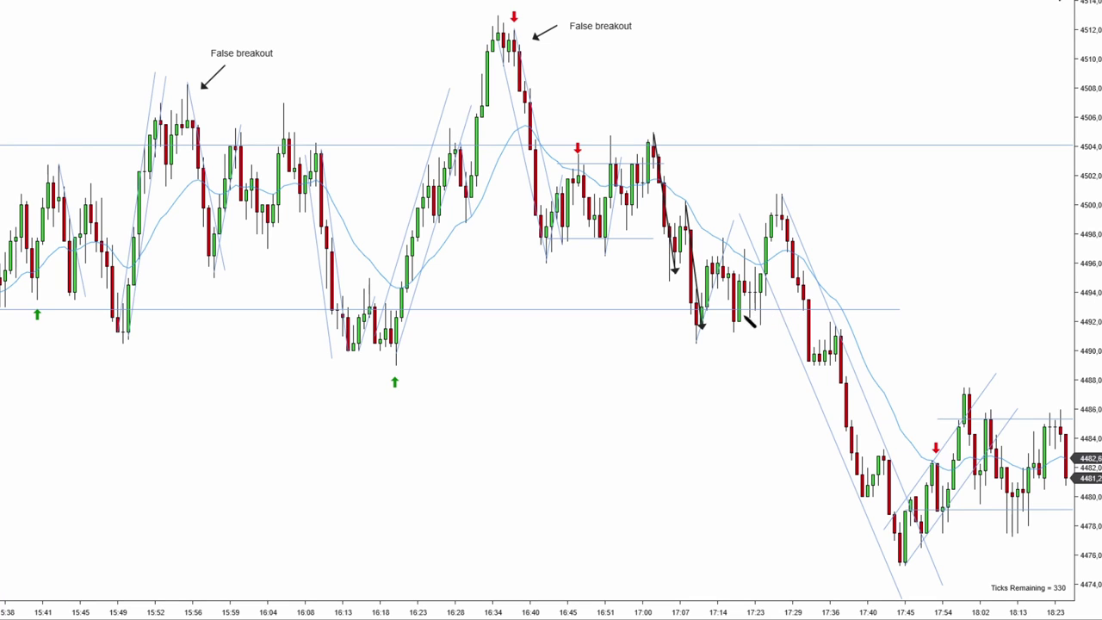
Discard a trial upward arrow at the 17:23 bars and scroll to bars through 18:45.
drag(745, 312, 810, 106)
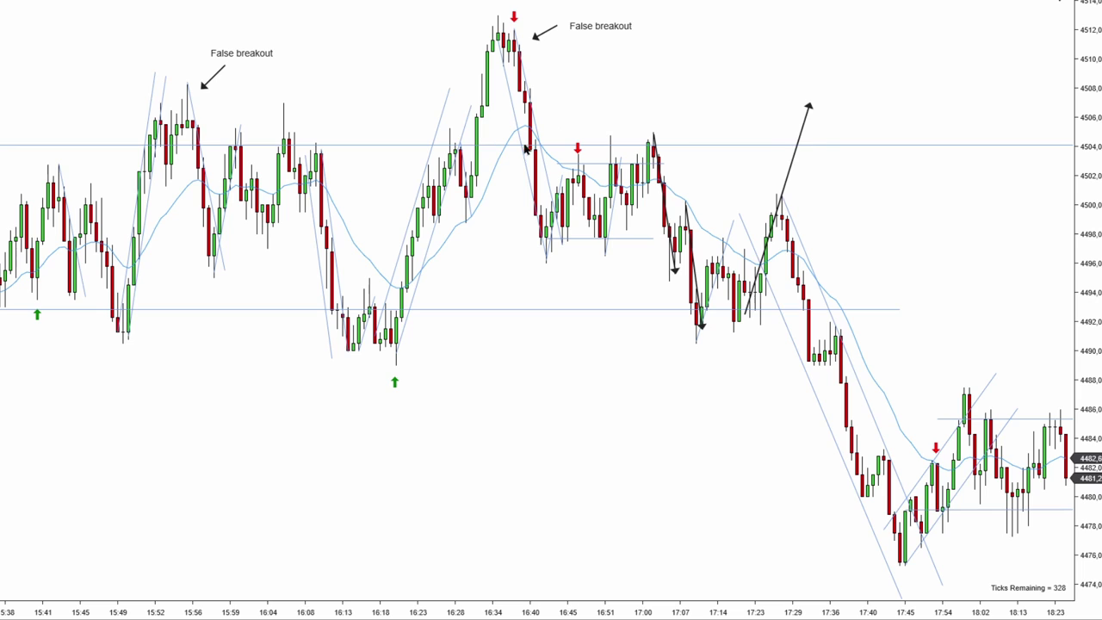
click(797, 148)
key(Delete)
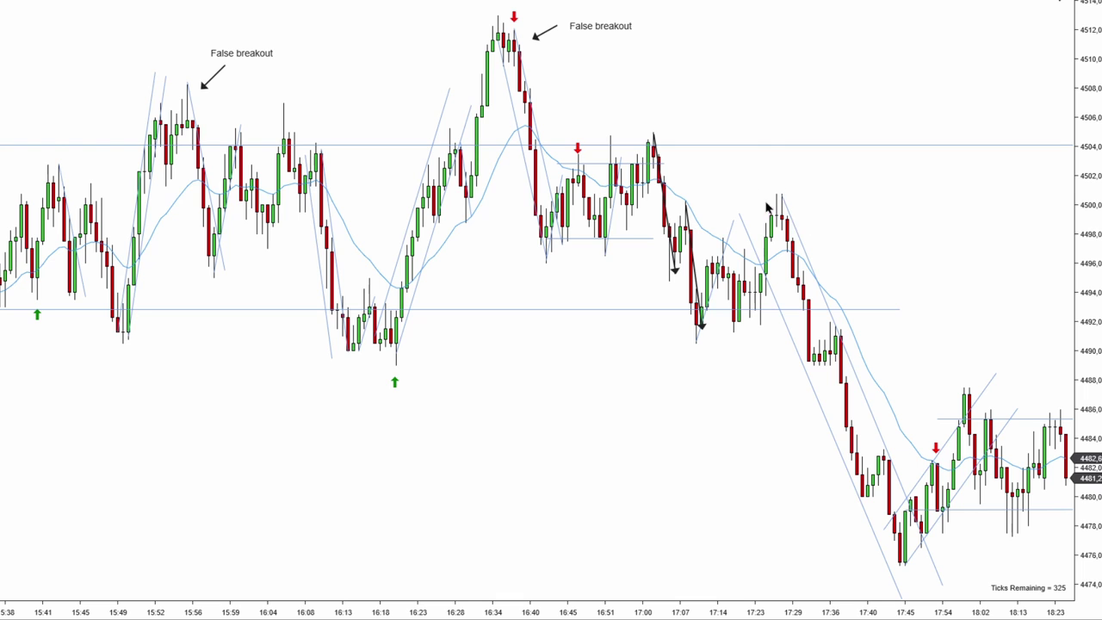
scroll(901, 327, up, 3)
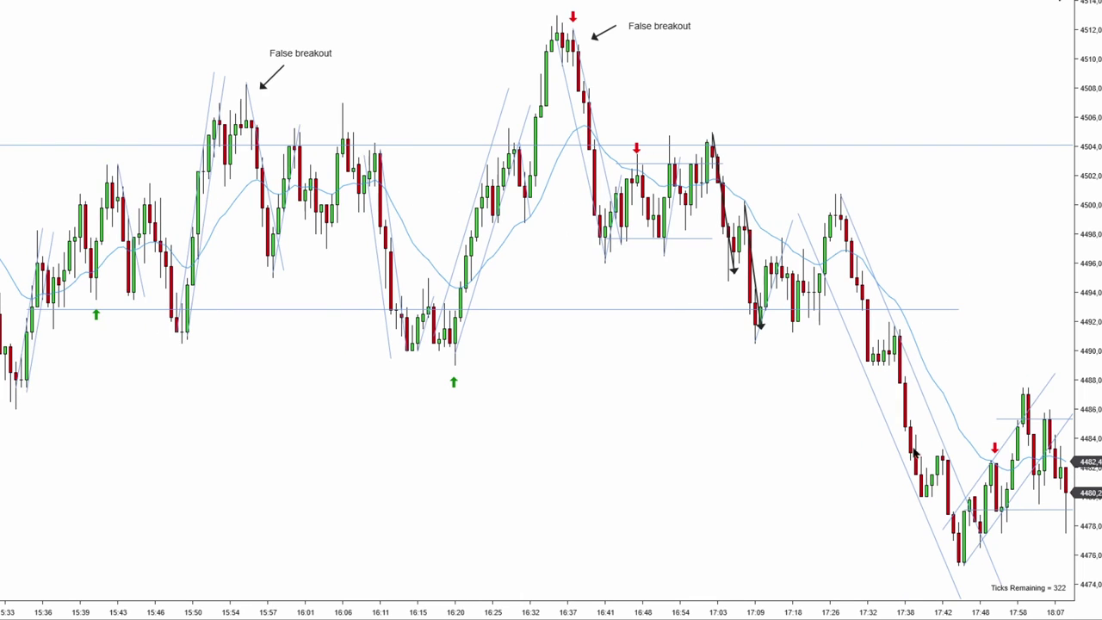
scroll(847, 490, down, 8)
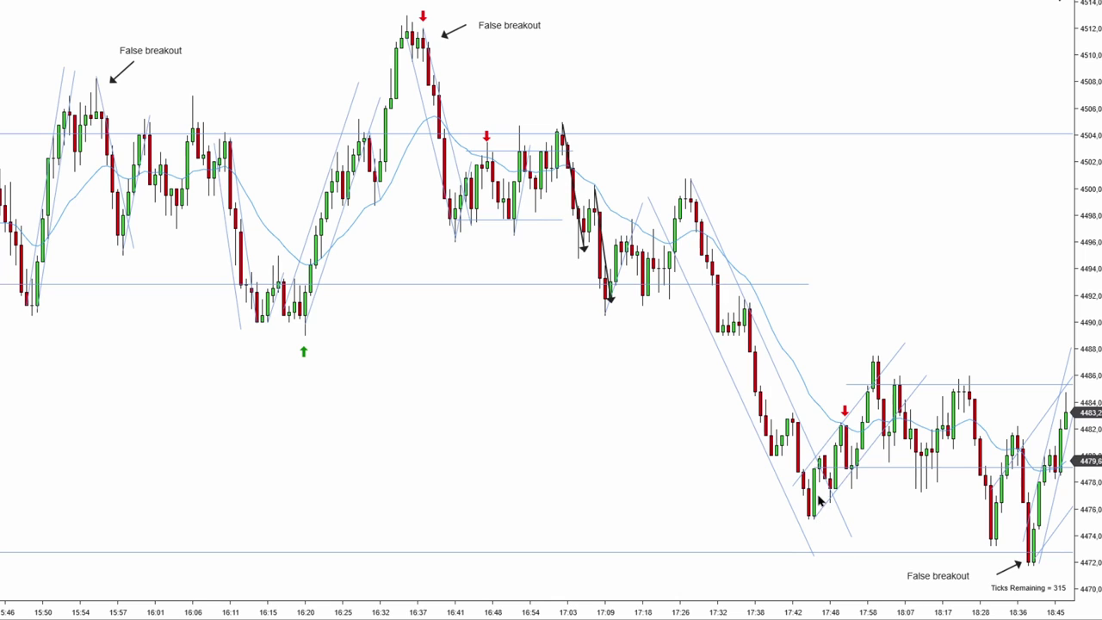
Move the rising channel lines onto the rebound bars, discarding a trial horizontal arrow near 4474.
drag(824, 496, 826, 432)
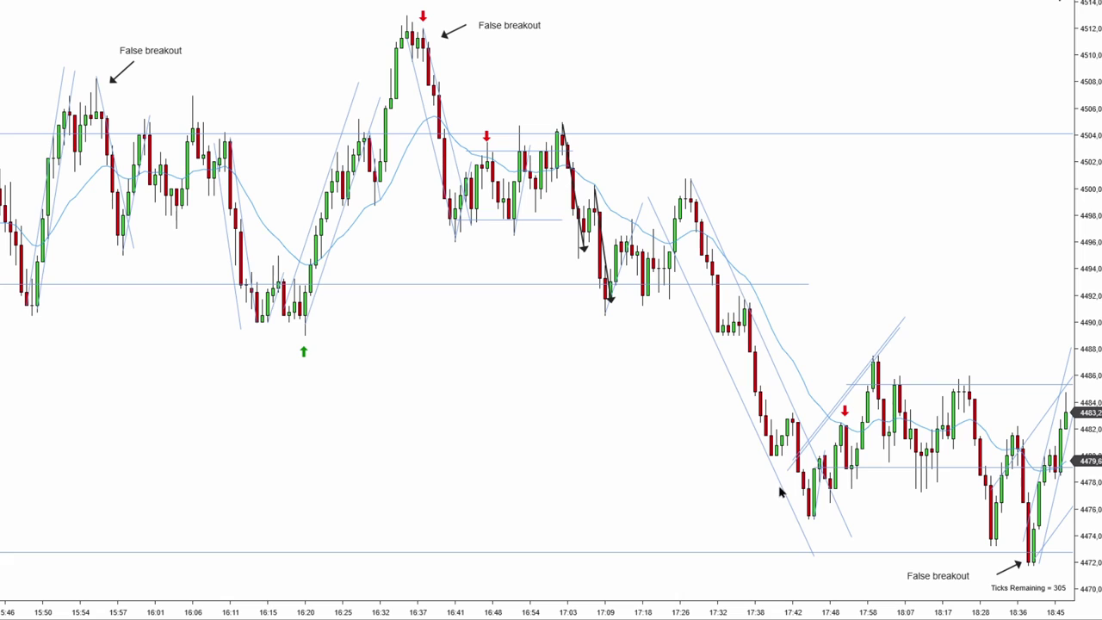
drag(751, 536, 857, 534)
click(833, 533)
key(Delete)
drag(849, 403, 894, 499)
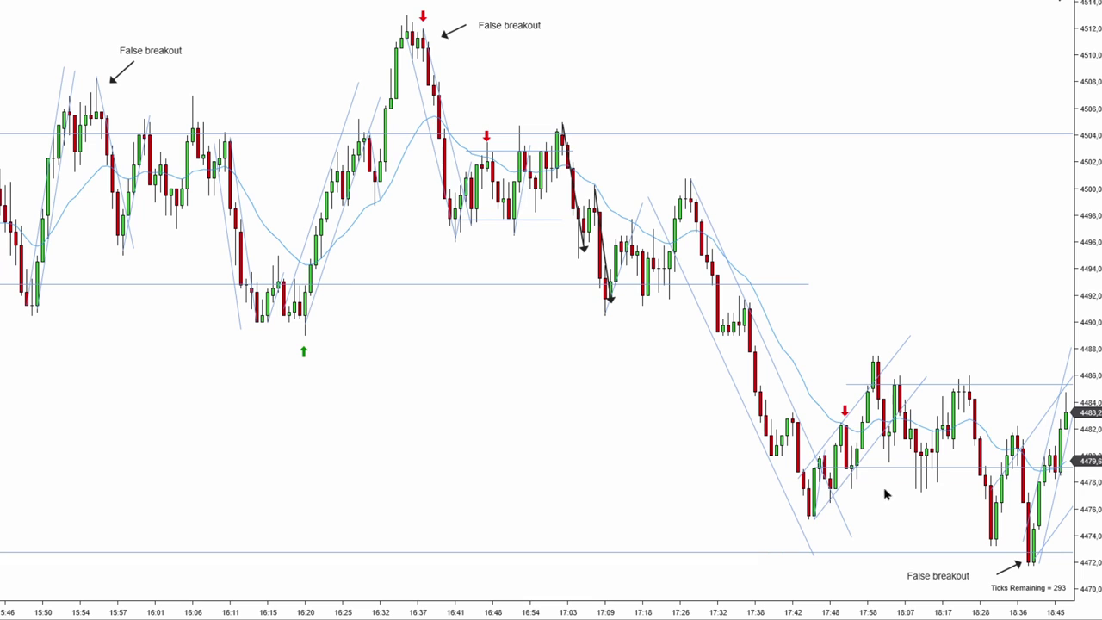
Draw a black horizontal arrow under the 17:46 low toward 17:51, then scroll to 19:45.
scroll(887, 529, down, 1)
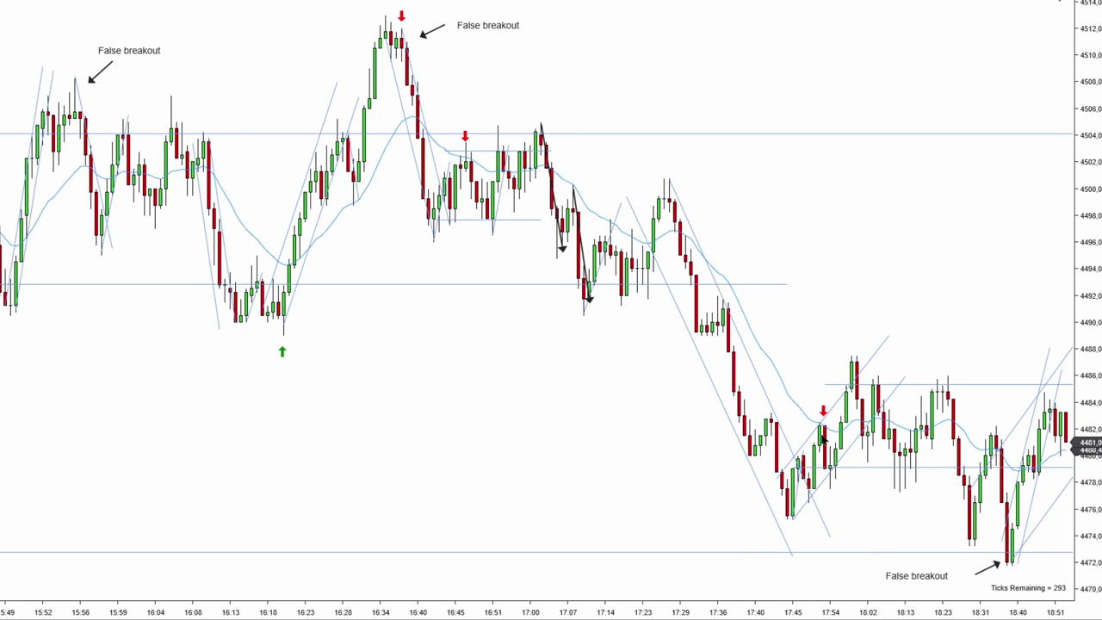
scroll(896, 508, down, 4)
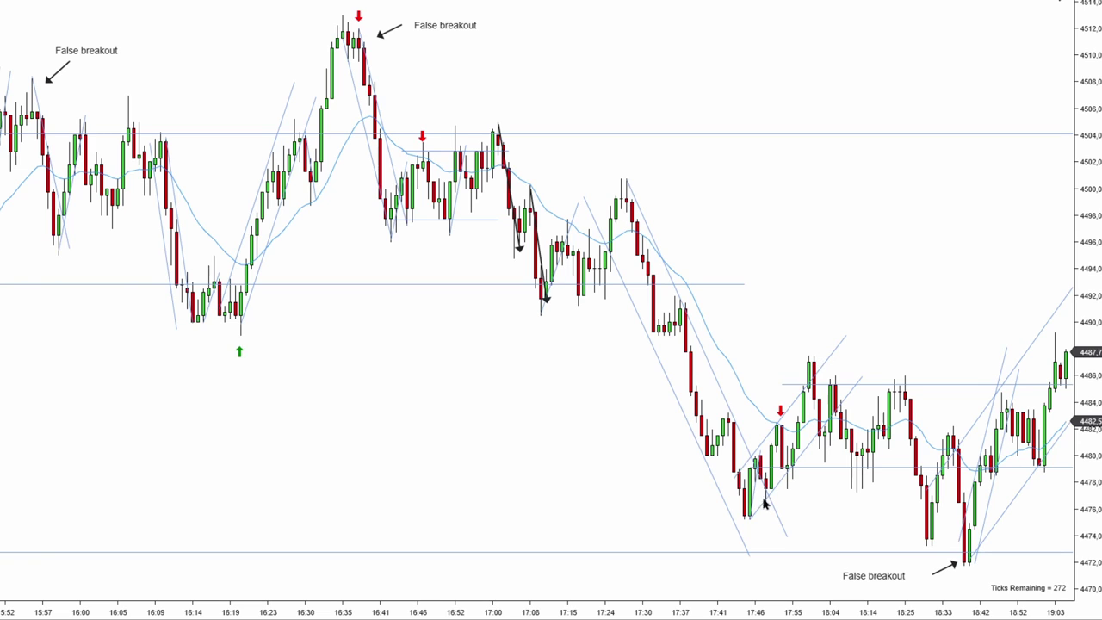
click(691, 535)
click(797, 535)
drag(398, 69, 662, 79)
scroll(539, 48, down, 5)
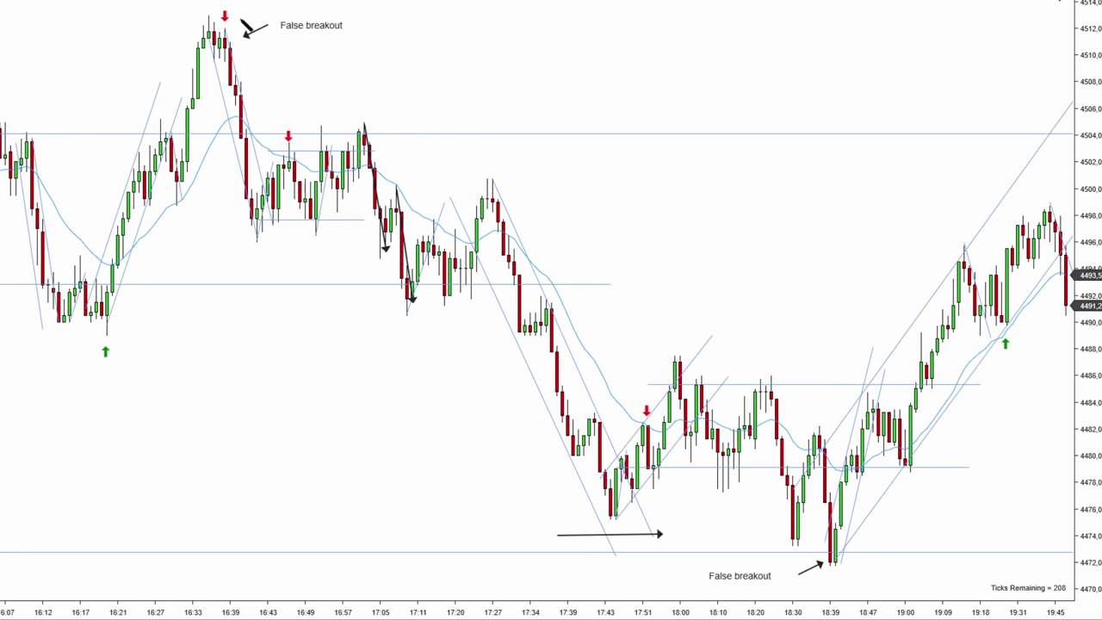
drag(208, 12, 504, 210)
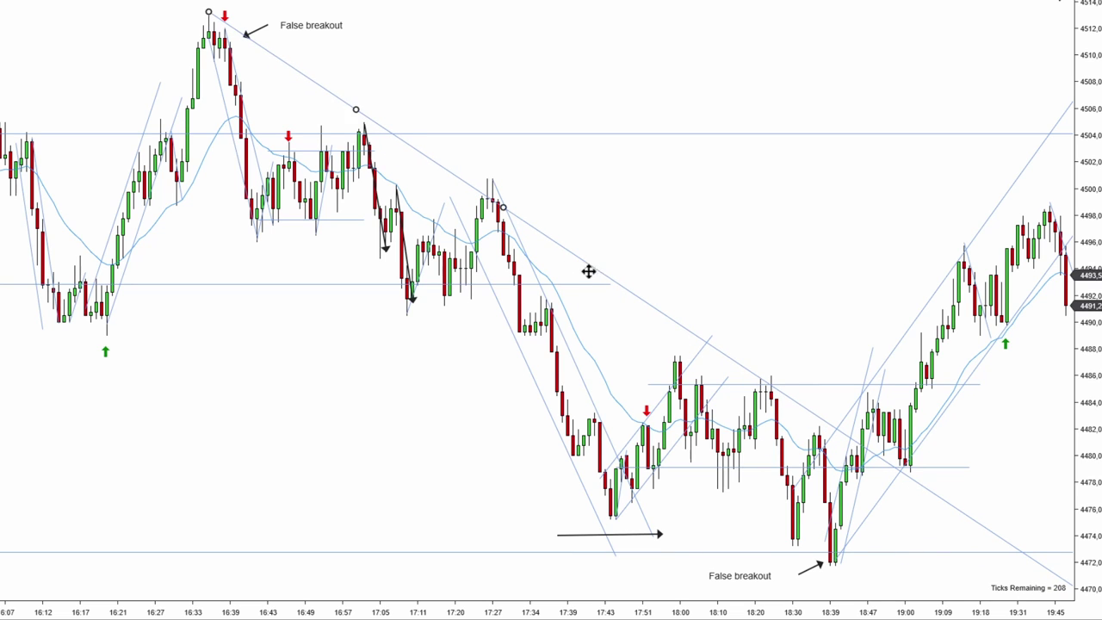
drag(591, 270, 505, 442)
click(795, 283)
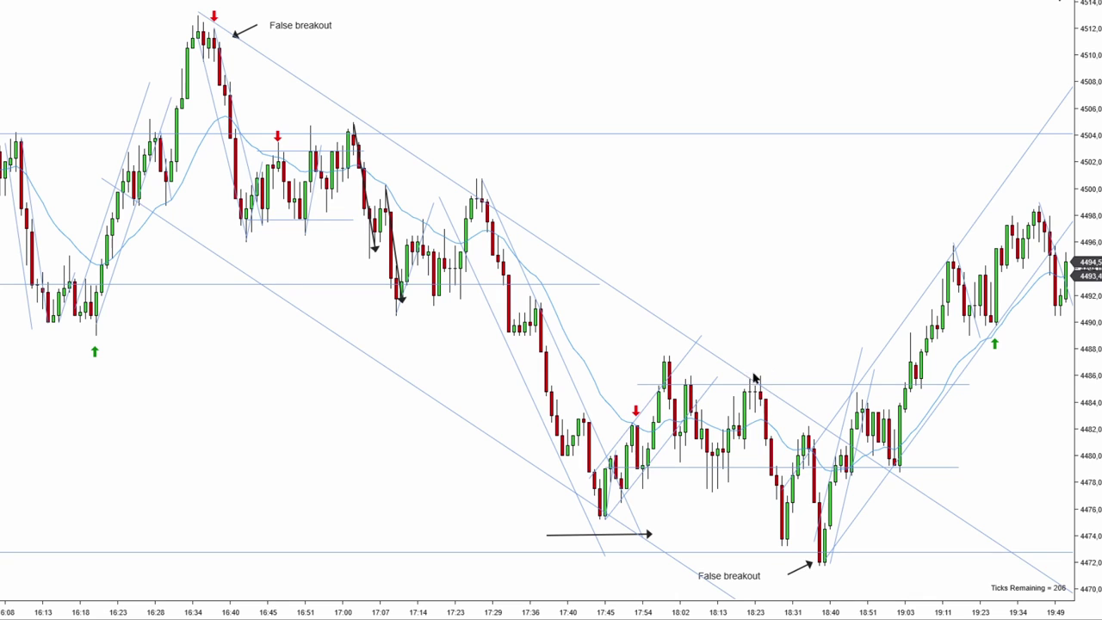
click(667, 326)
key(Delete)
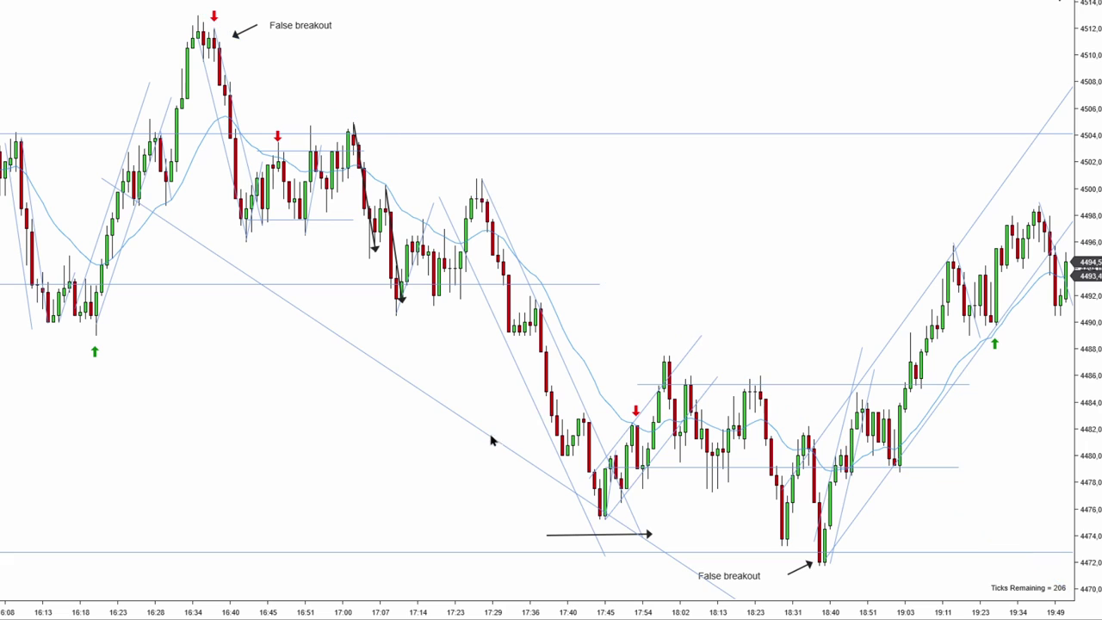
click(492, 441)
key(Delete)
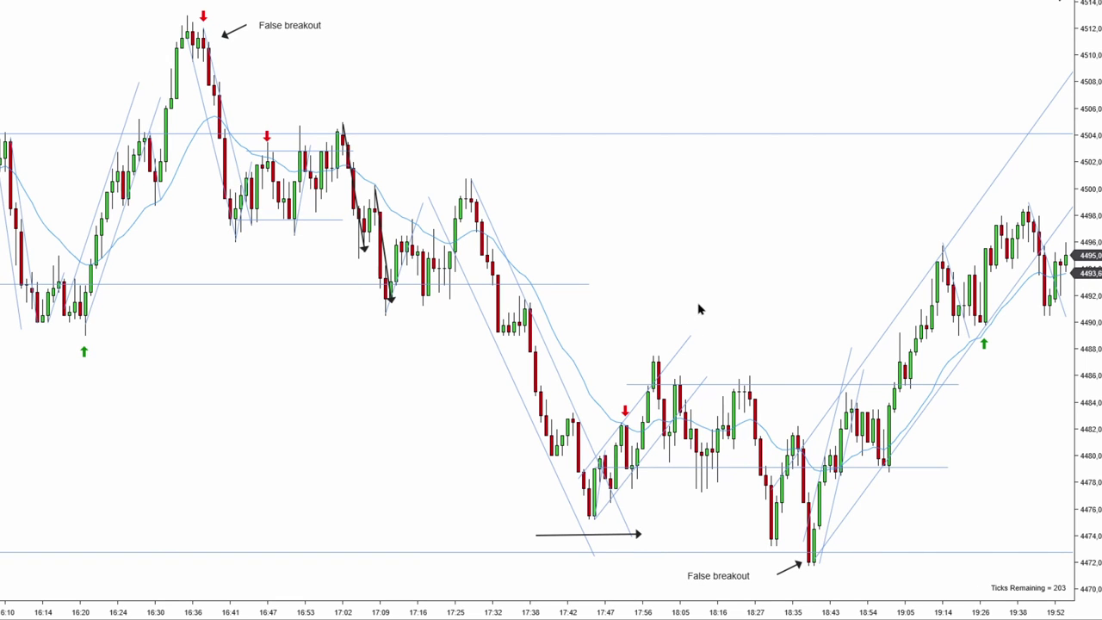
drag(398, 379, 956, 390)
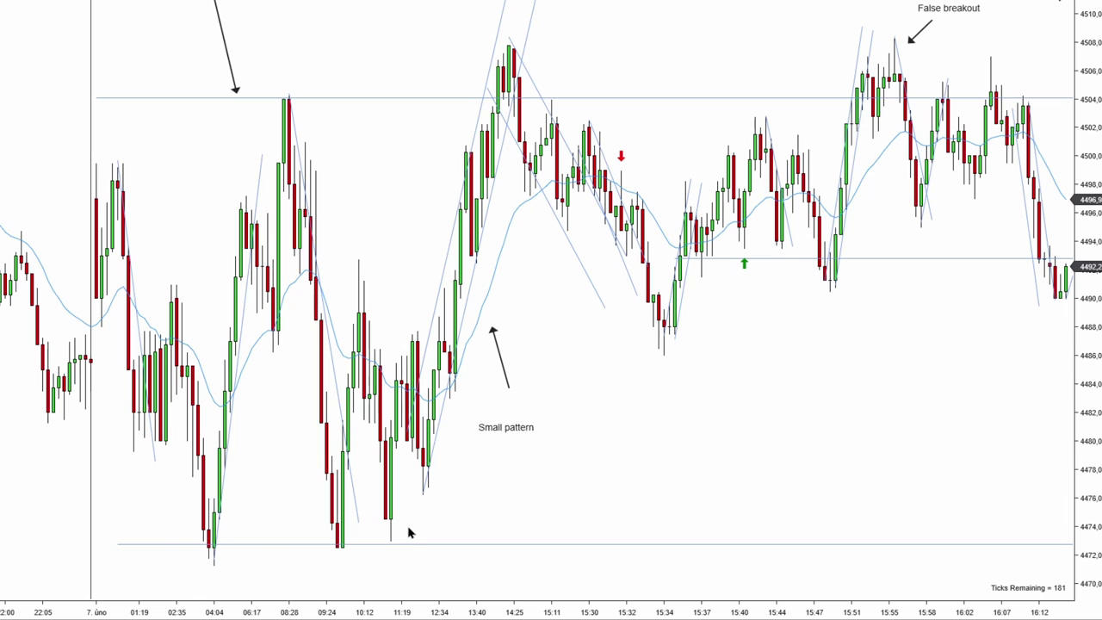
drag(901, 505, 509, 527)
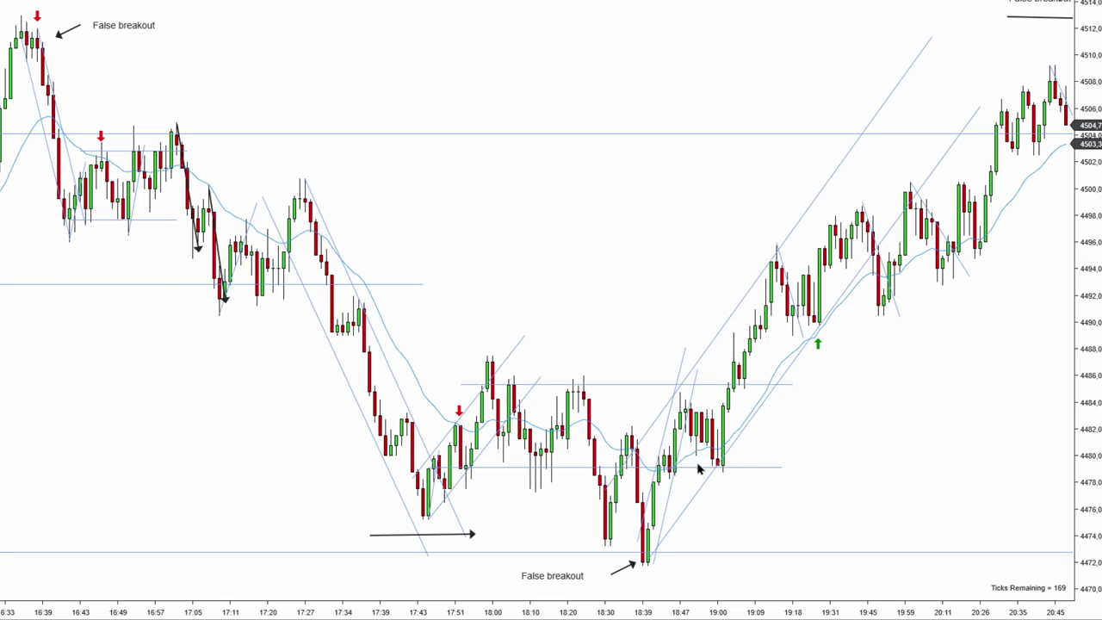
drag(827, 466, 789, 468)
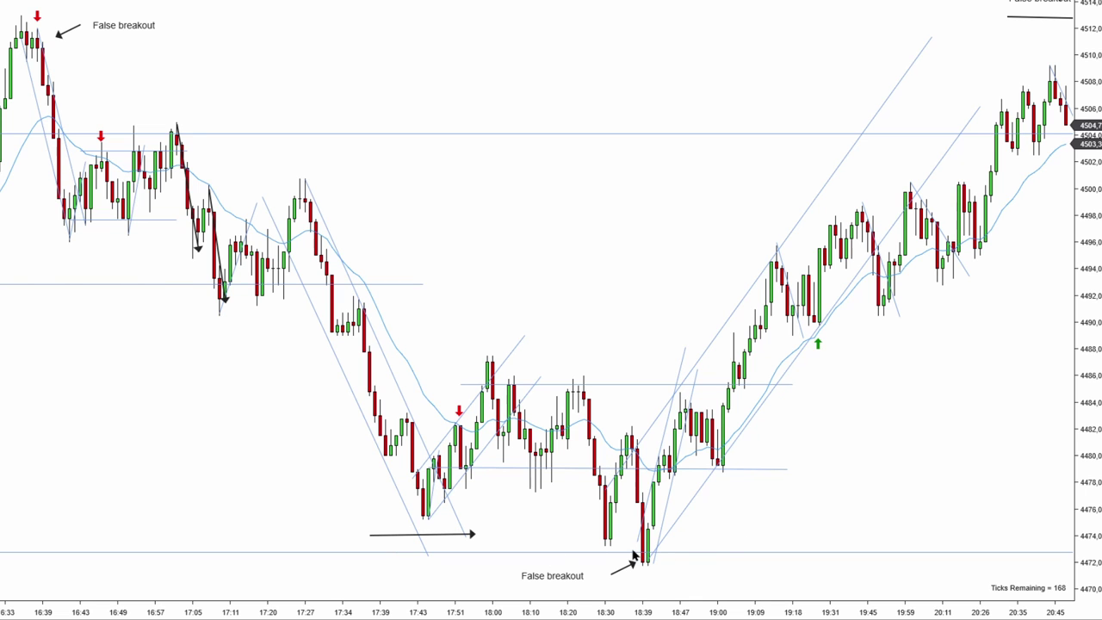
scroll(873, 233, left, 5)
scroll(532, 246, right, 6)
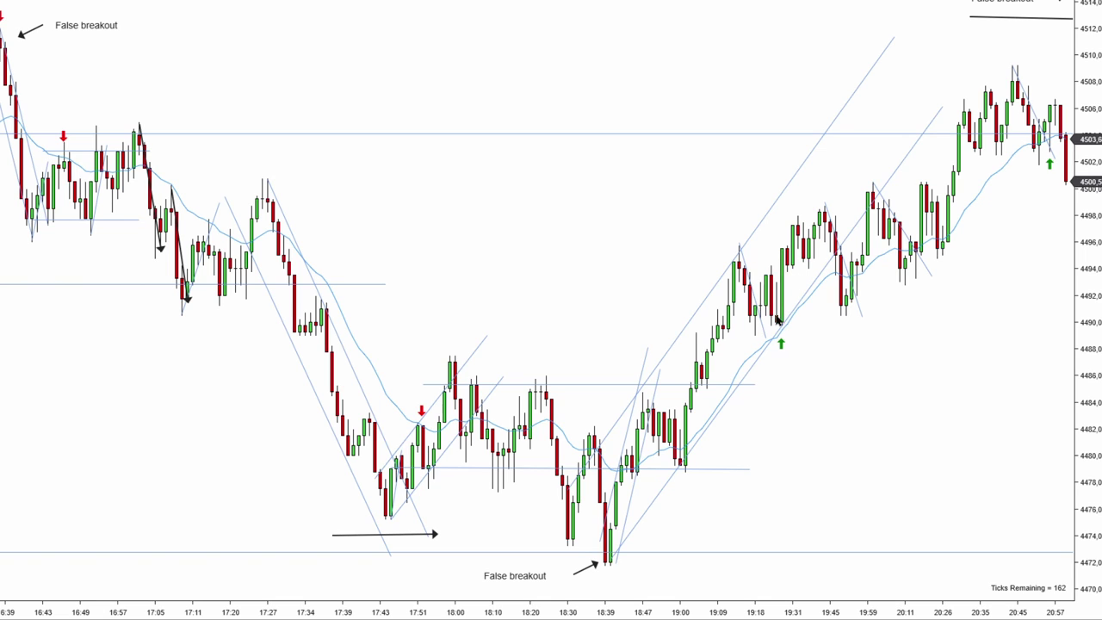
drag(739, 256, 750, 320)
drag(770, 274, 783, 330)
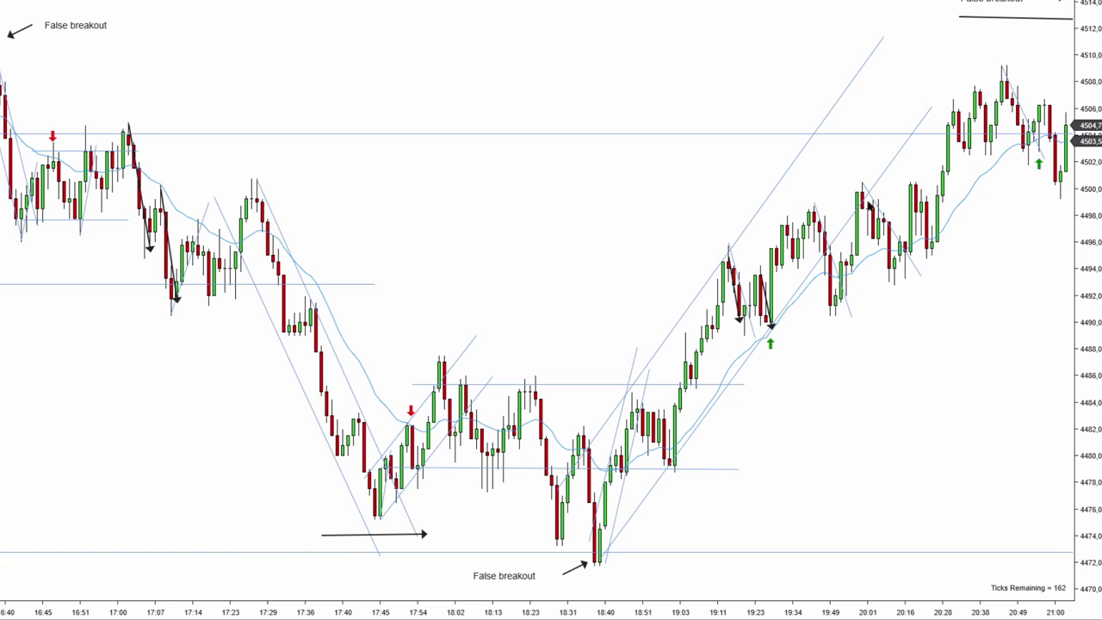
drag(981, 295, 752, 285)
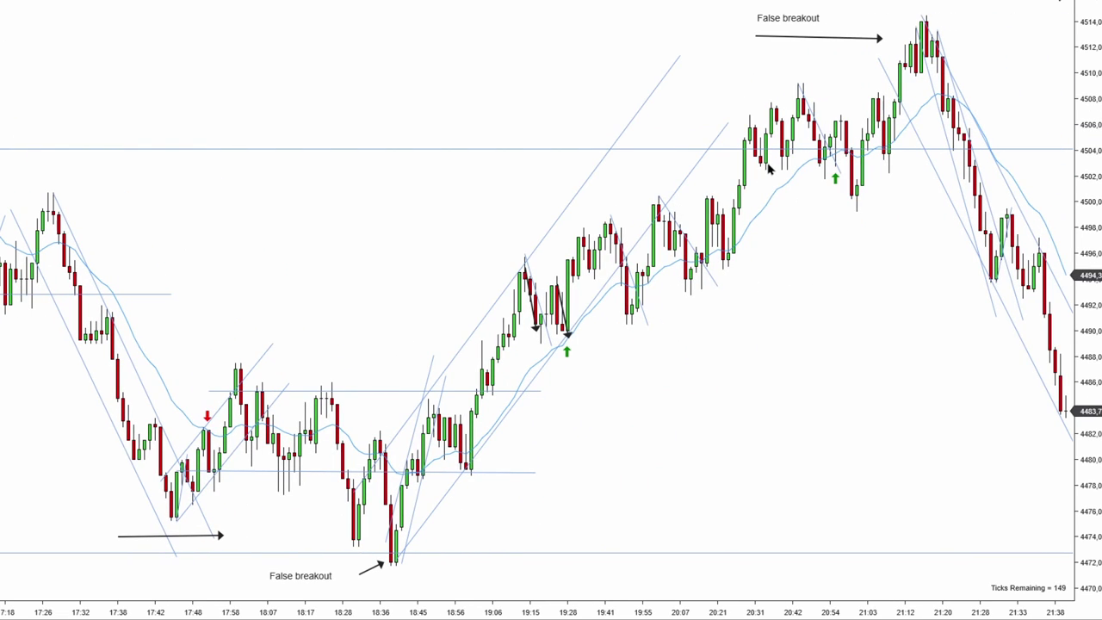
Draw a rising trendline from the 18:40 low and lift the upper horizontal level to 4507.5.
mouse_move(394, 564)
mouse_down()
mouse_move(537, 468)
mouse_move(532, 437)
mouse_up()
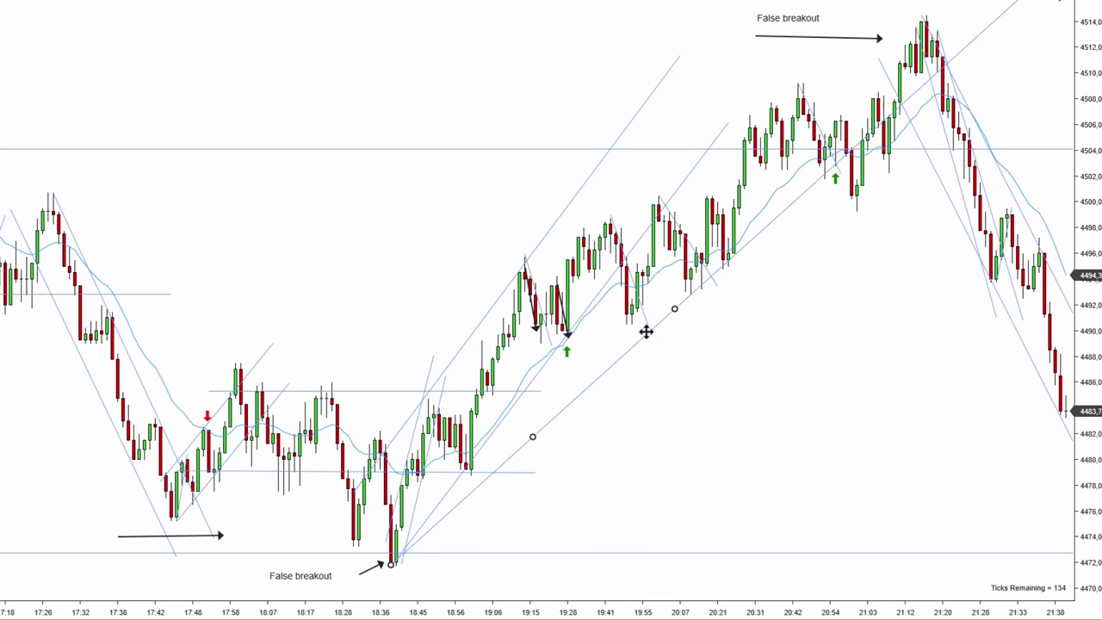
drag(632, 347, 568, 228)
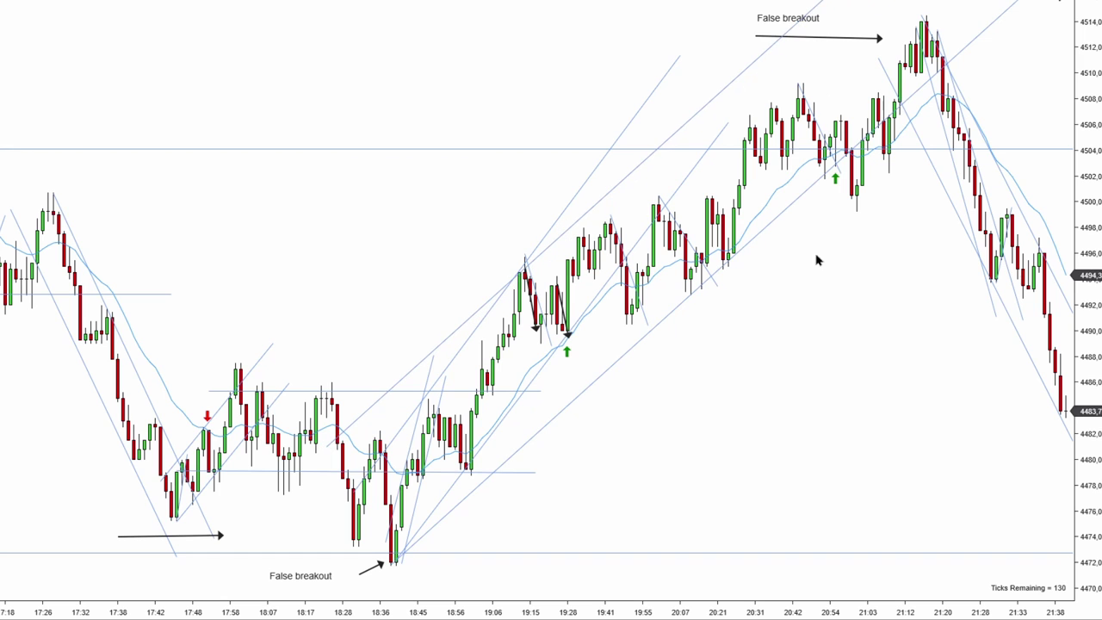
scroll(864, 106, up, 5)
scroll(863, 106, up, 5)
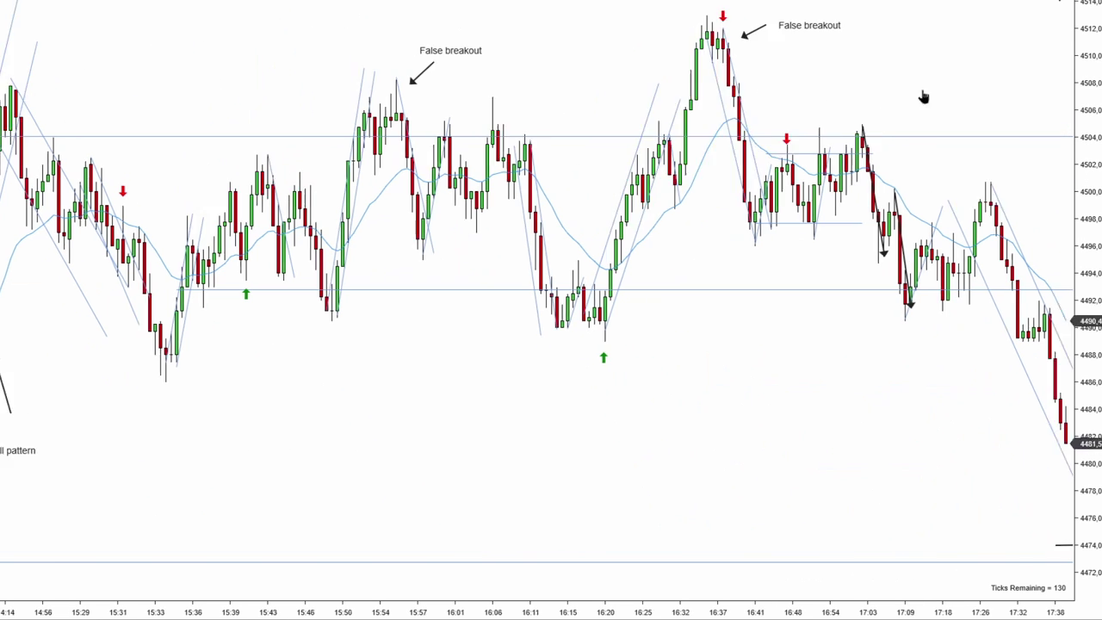
drag(565, 136, 564, 92)
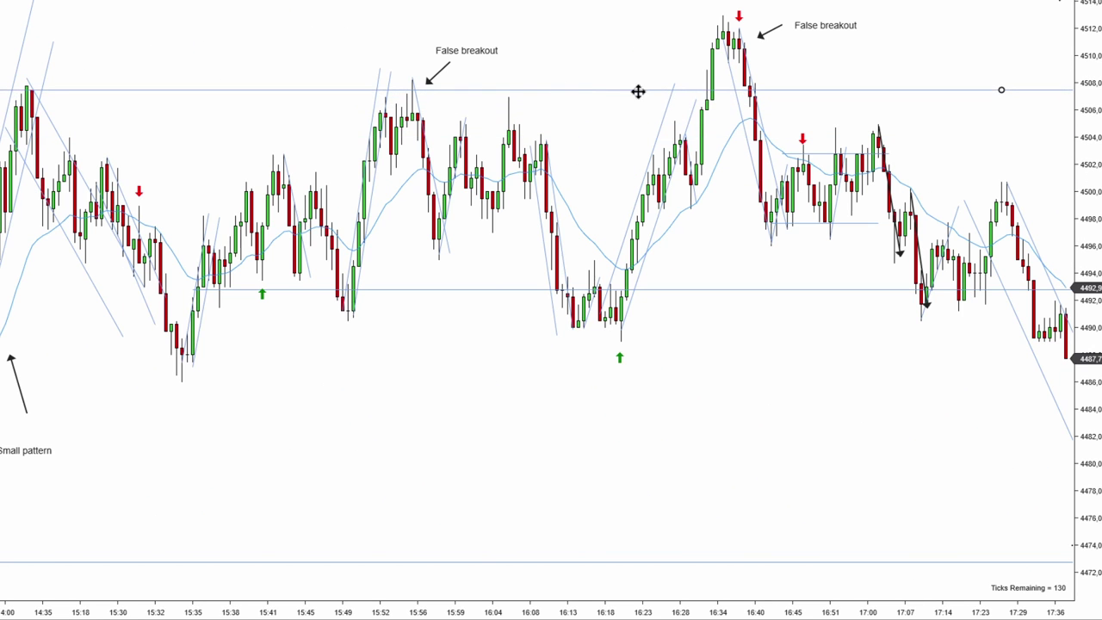
scroll(597, 109, down, 10)
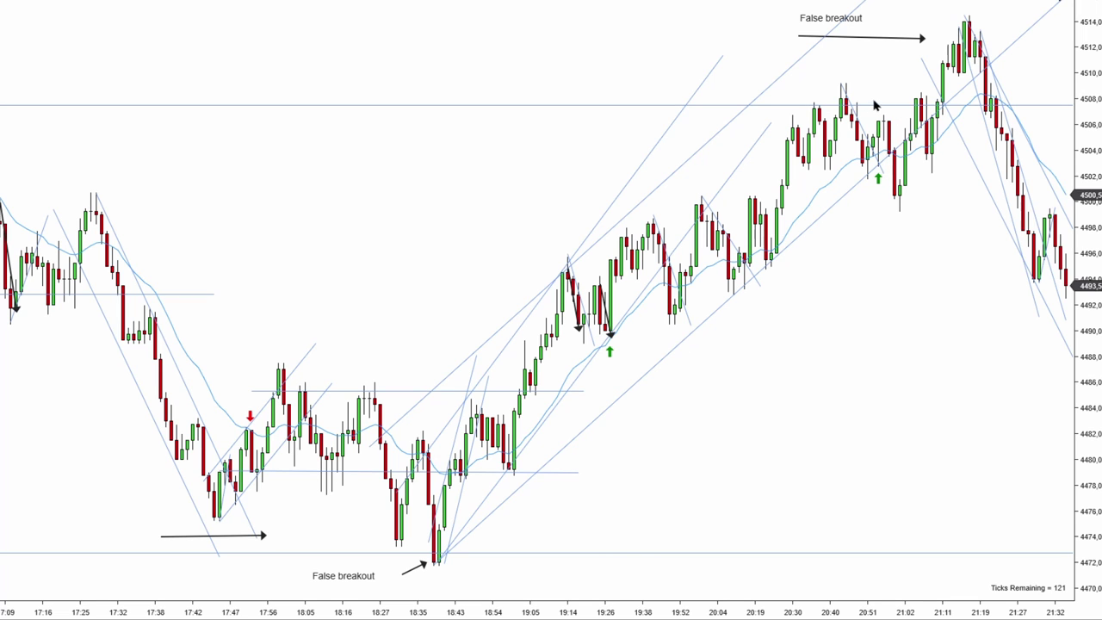
Select and delete both long parallel trendlines extending from the 18:40 low.
scroll(844, 98, left, 5)
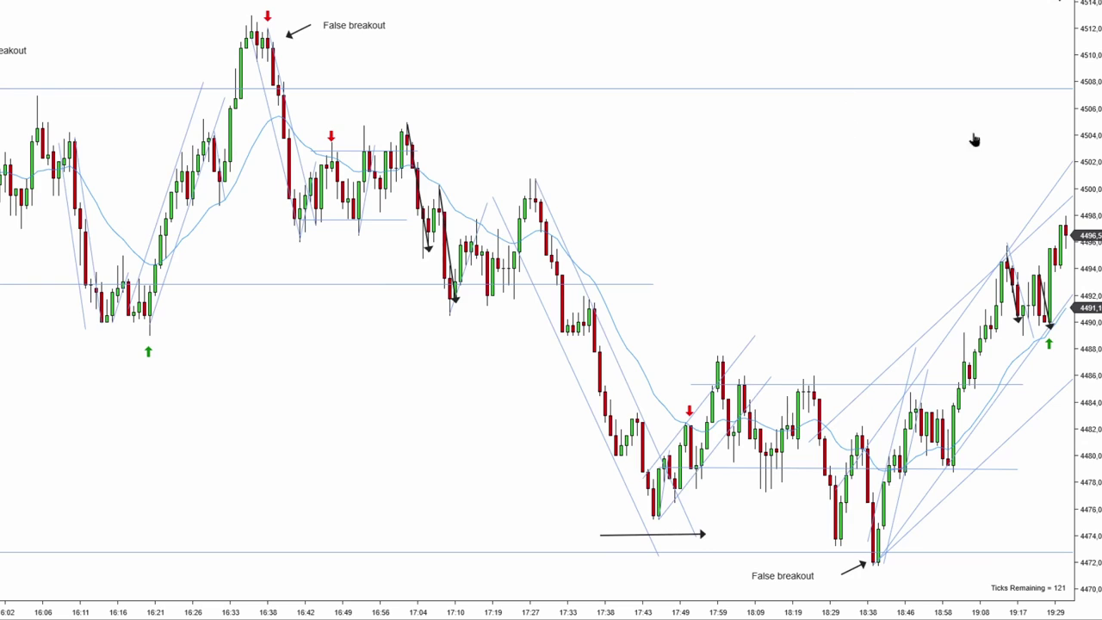
scroll(526, 140, right, 3)
scroll(866, 99, right, 3)
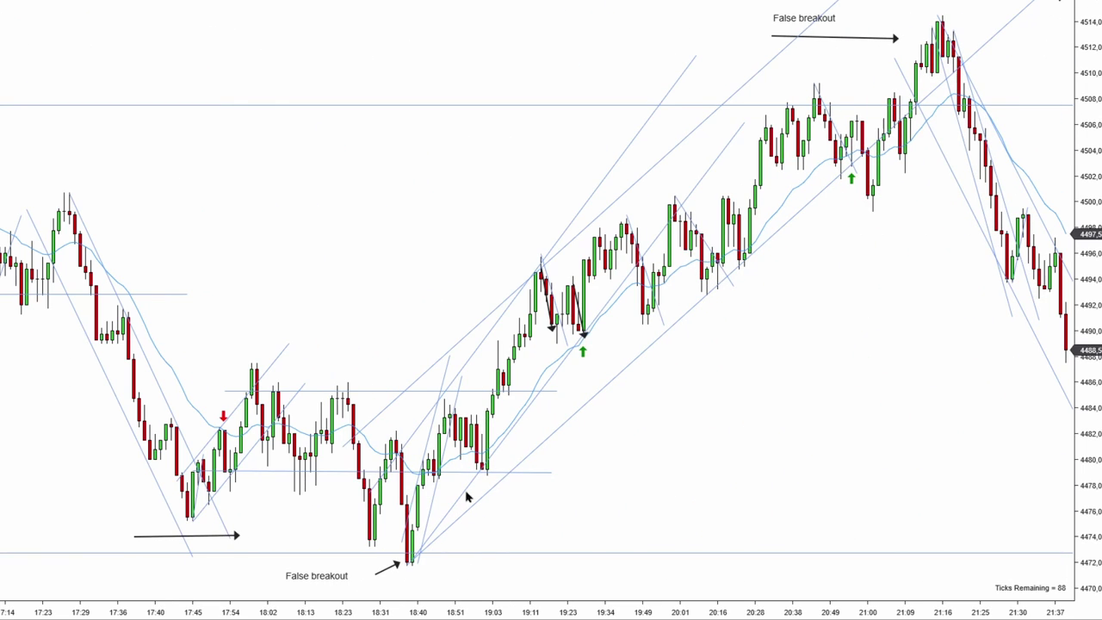
drag(684, 312, 552, 221)
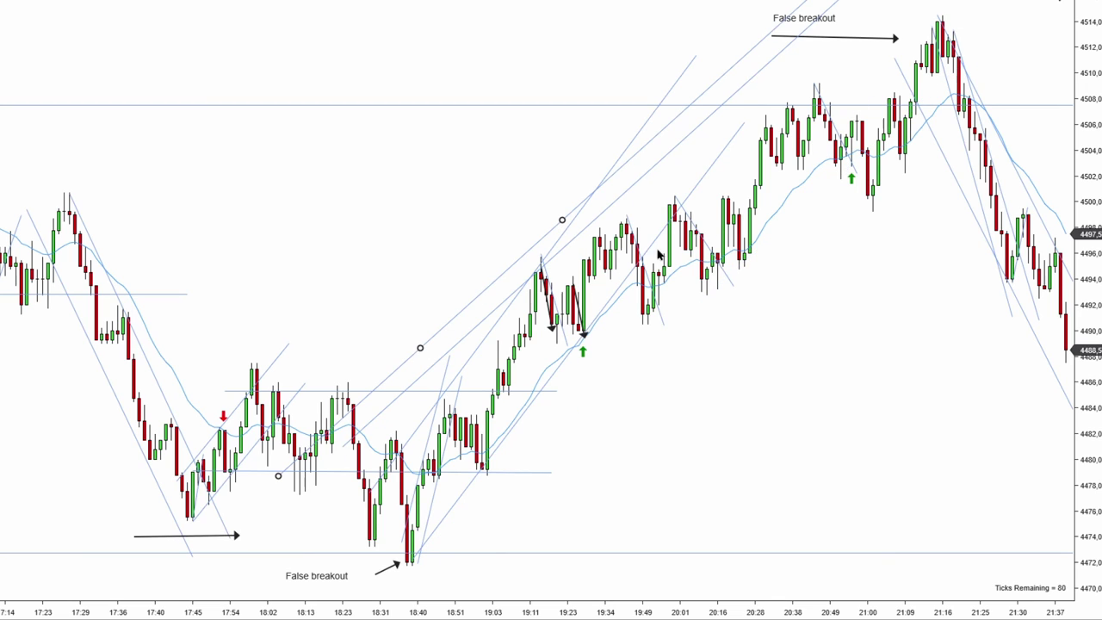
key(Delete)
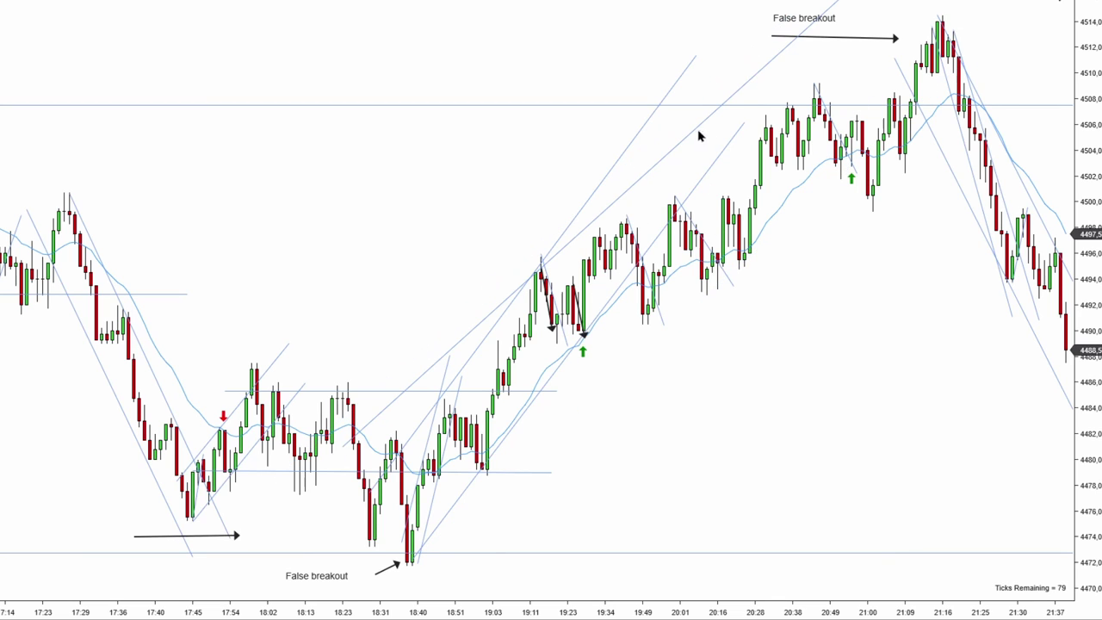
click(701, 135)
key(Delete)
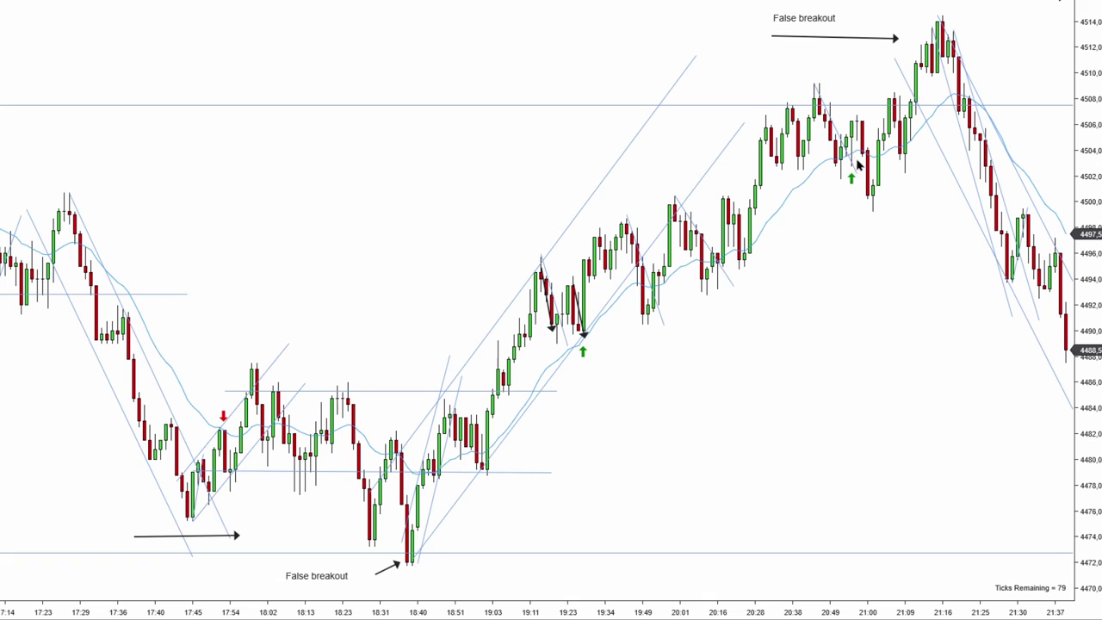
scroll(861, 147, up, 3)
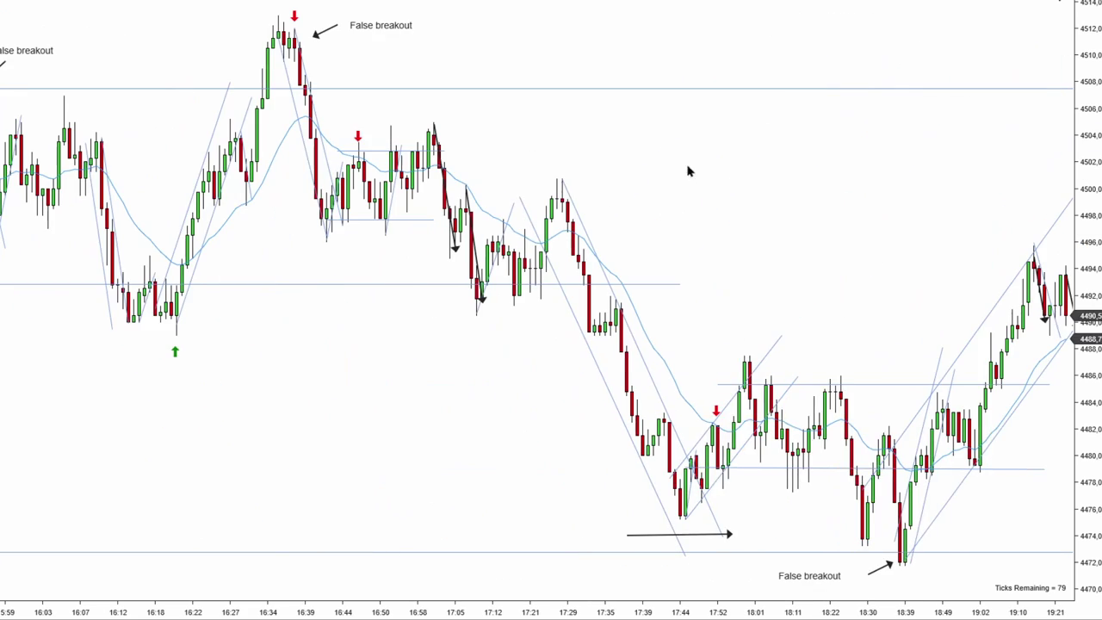
scroll(666, 177, up, 3)
scroll(677, 143, down, 5)
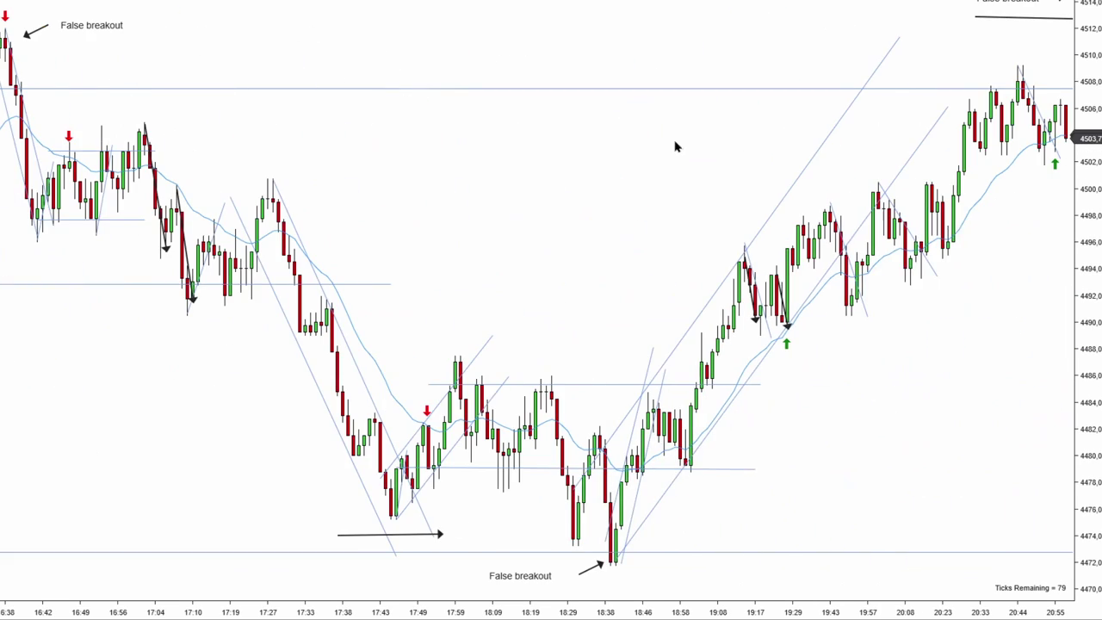
scroll(665, 139, down, 2)
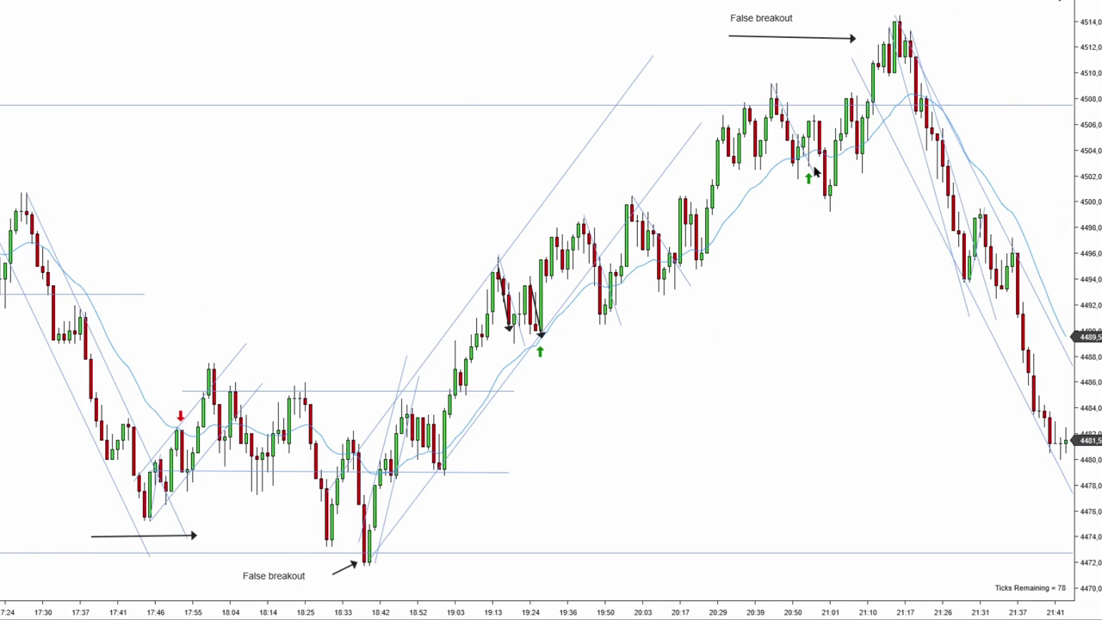
scroll(857, 190, down, 2)
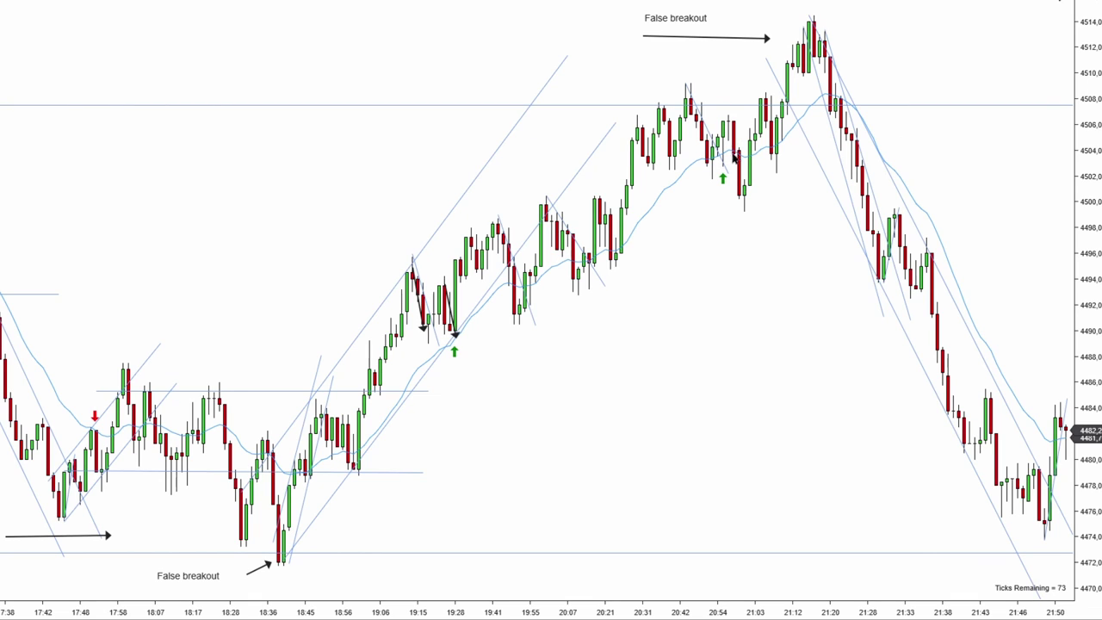
Draw two black down arrows from the 20:42 high toward the 21:02 low, then pan the chart.
mouse_move(686, 85)
mouse_down()
mouse_move(714, 138)
mouse_move(712, 173)
mouse_up()
drag(728, 117, 745, 198)
scroll(758, 93, left, 2)
scroll(891, 81, left, 5)
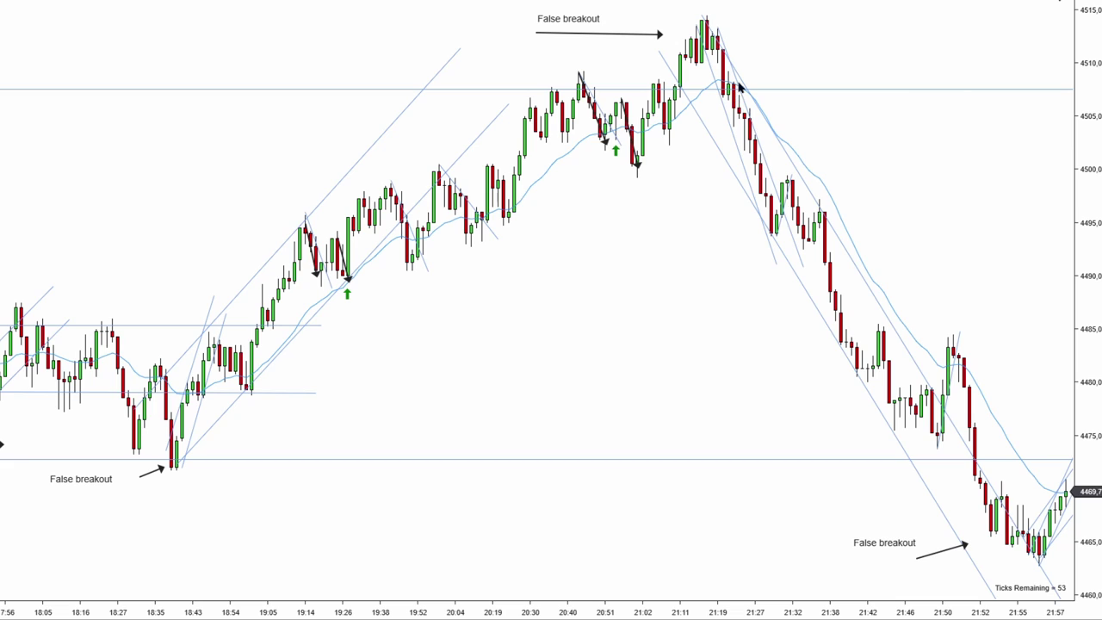
scroll(689, 142, up, 10)
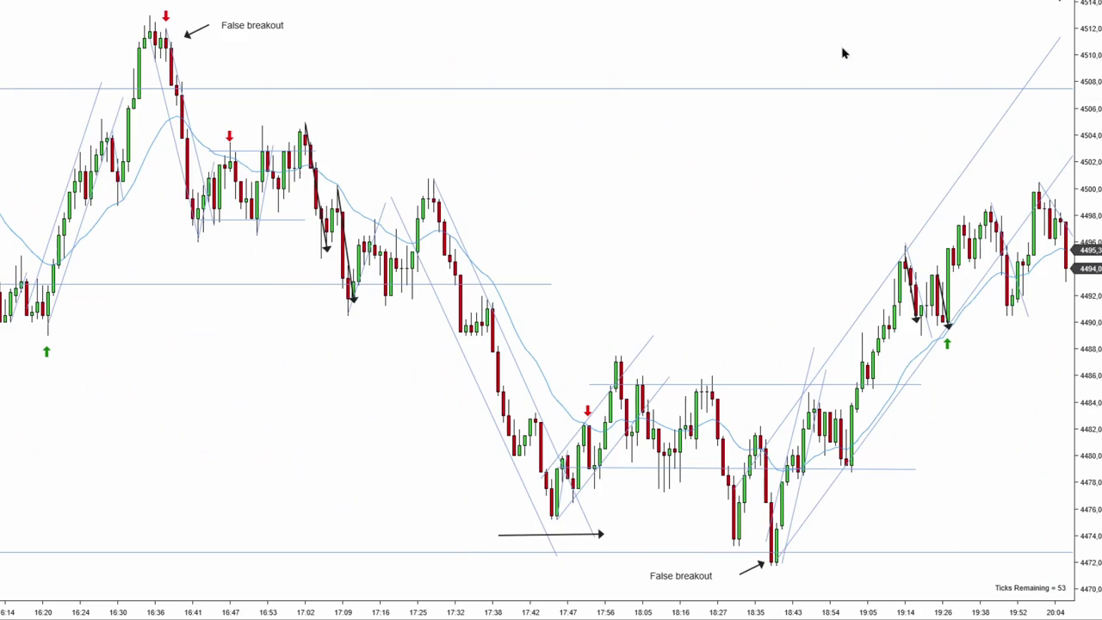
scroll(646, 55, down, 10)
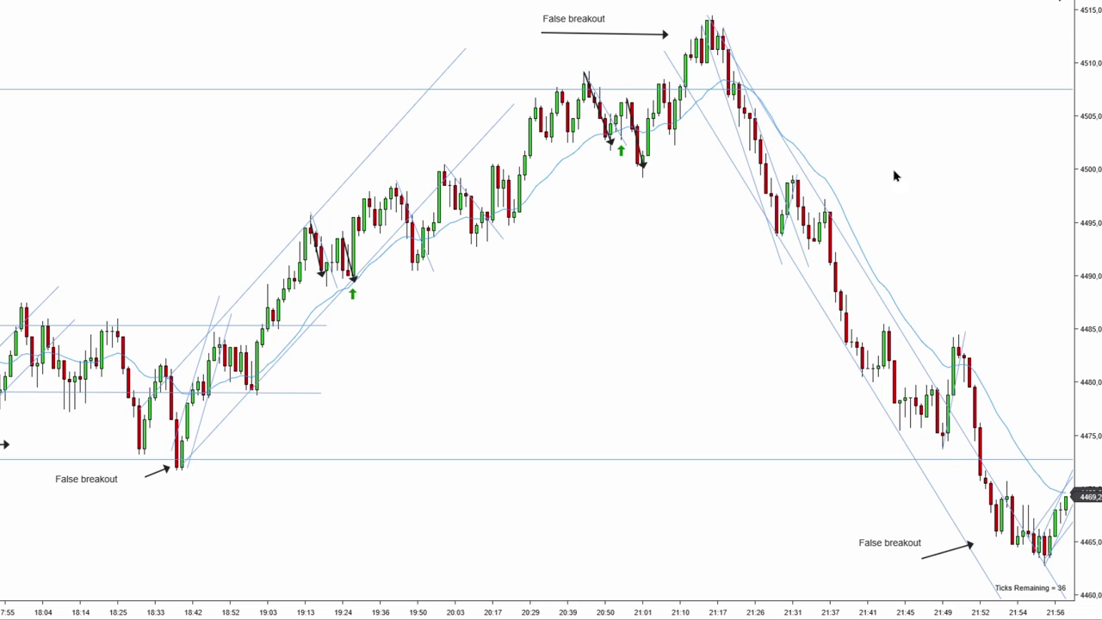
drag(830, 165, 663, 161)
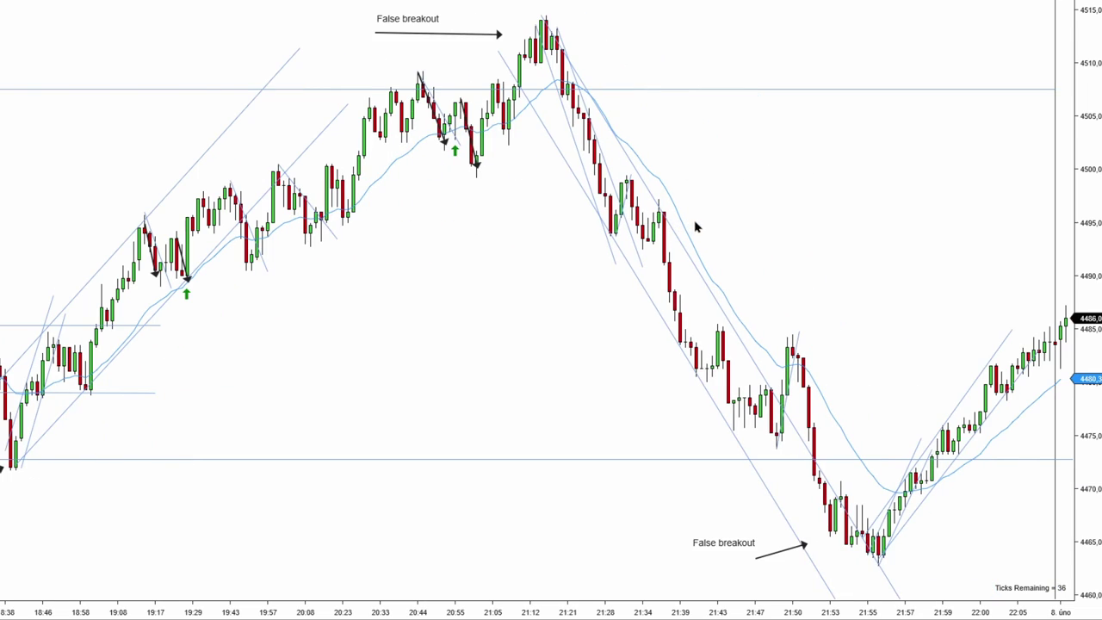
drag(752, 223, 648, 216)
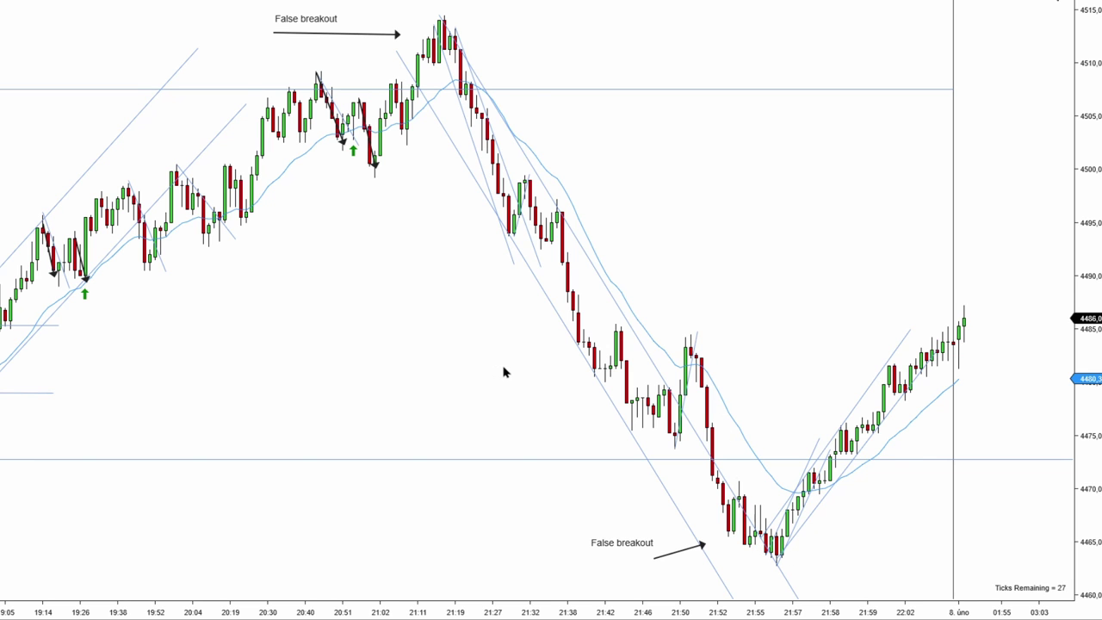
Compress the bars and pan right to show the whole session with all False breakout labels.
scroll(504, 372, down, 10)
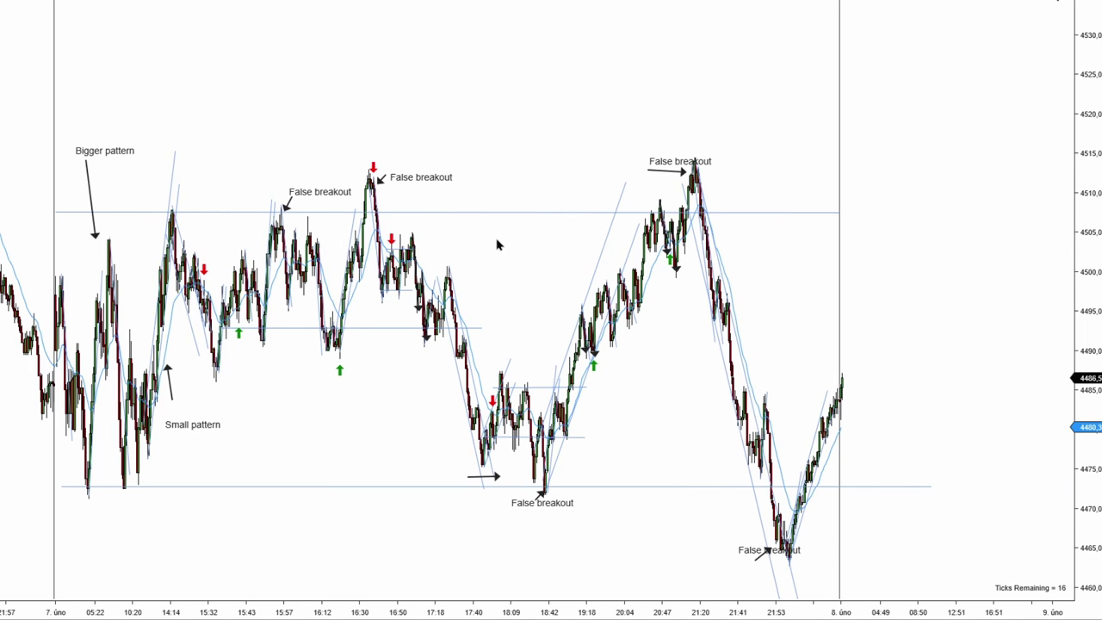
drag(500, 241, 582, 243)
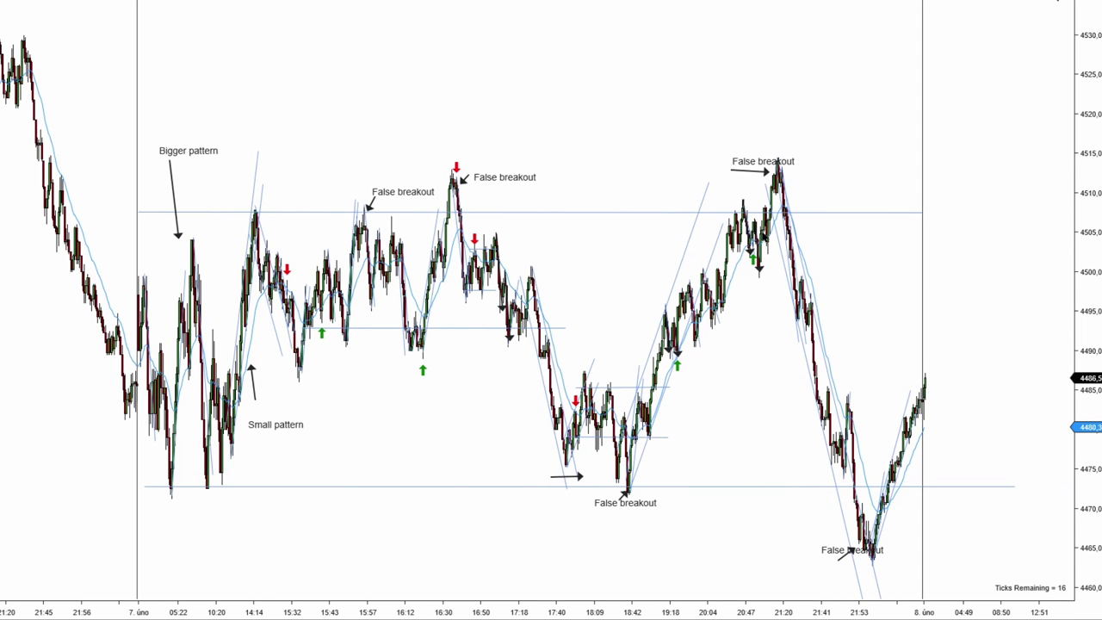
drag(618, 281, 596, 336)
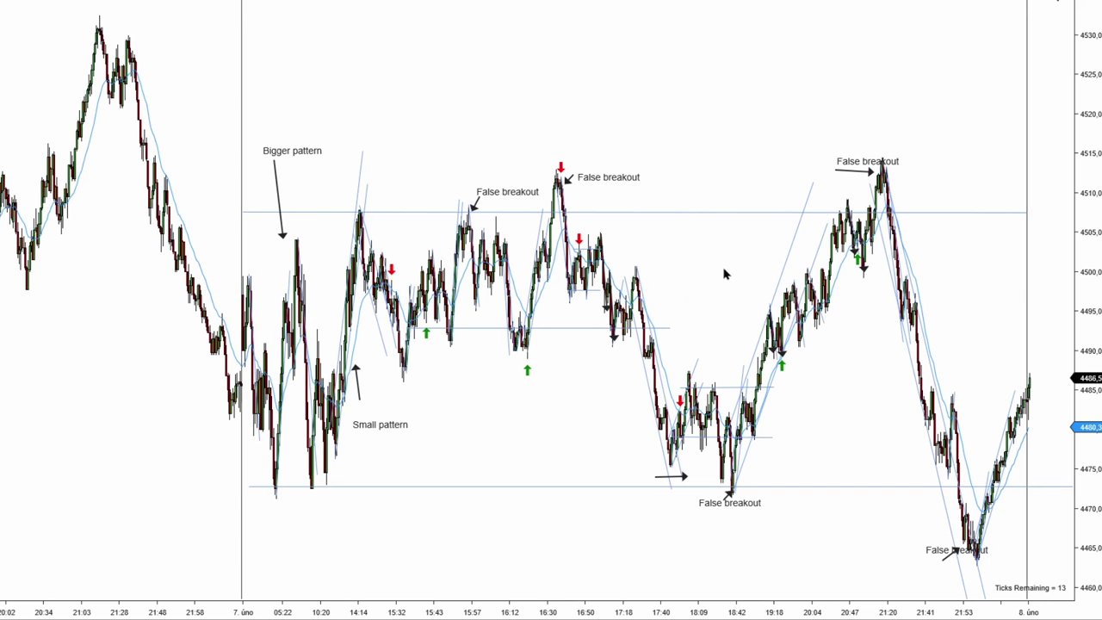
scroll(708, 265, down, 2)
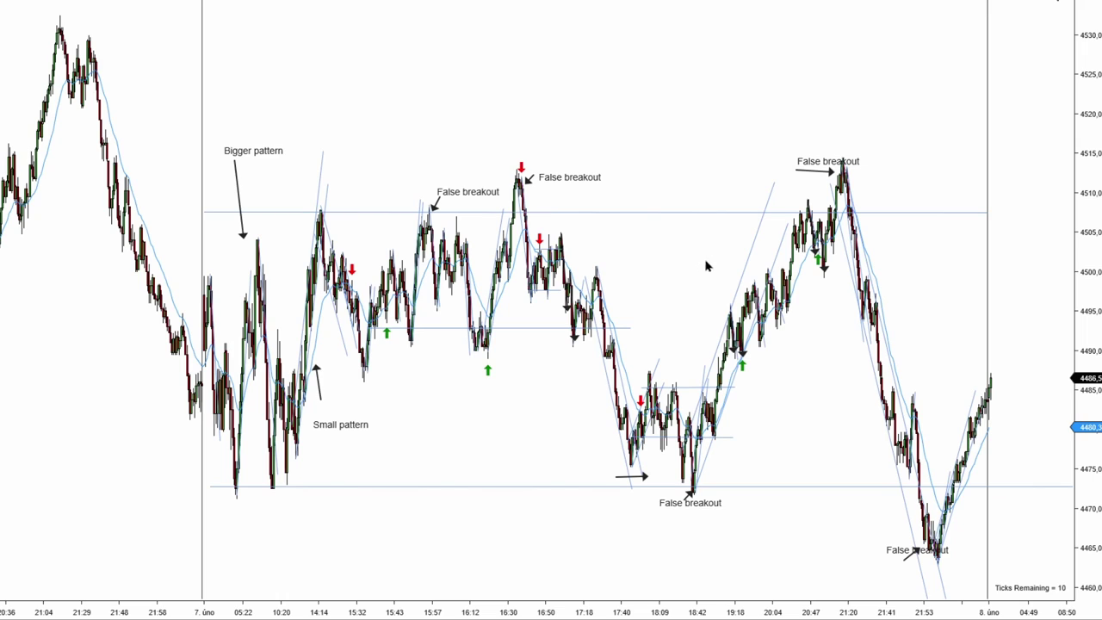